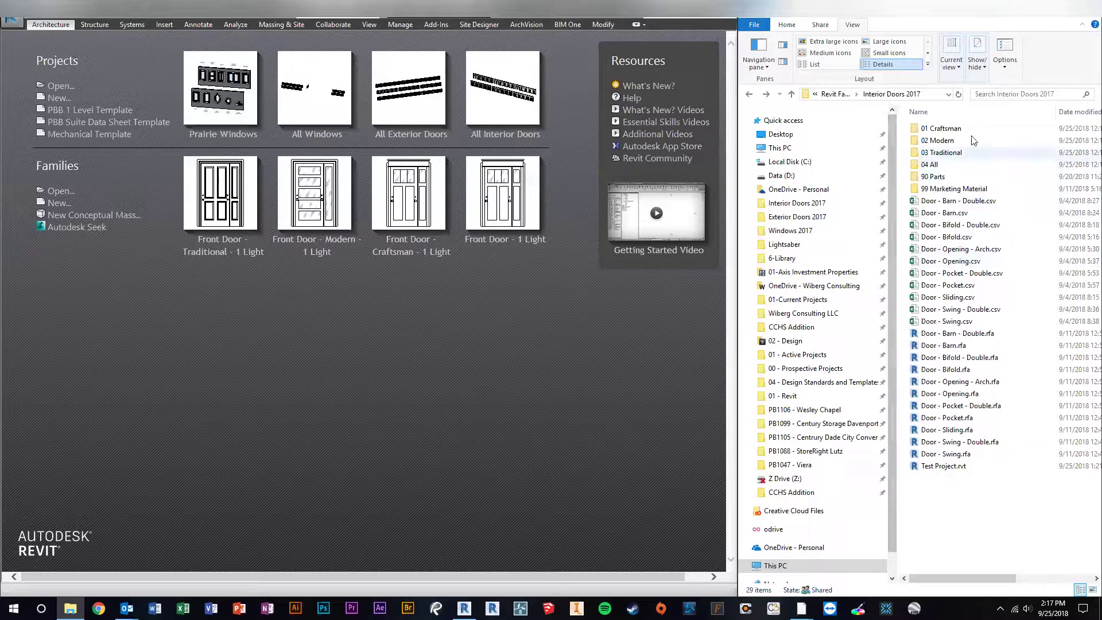
- Open the 04 All folder in the Interior Doors 2017 library in File Explorer
double_click(934, 165)
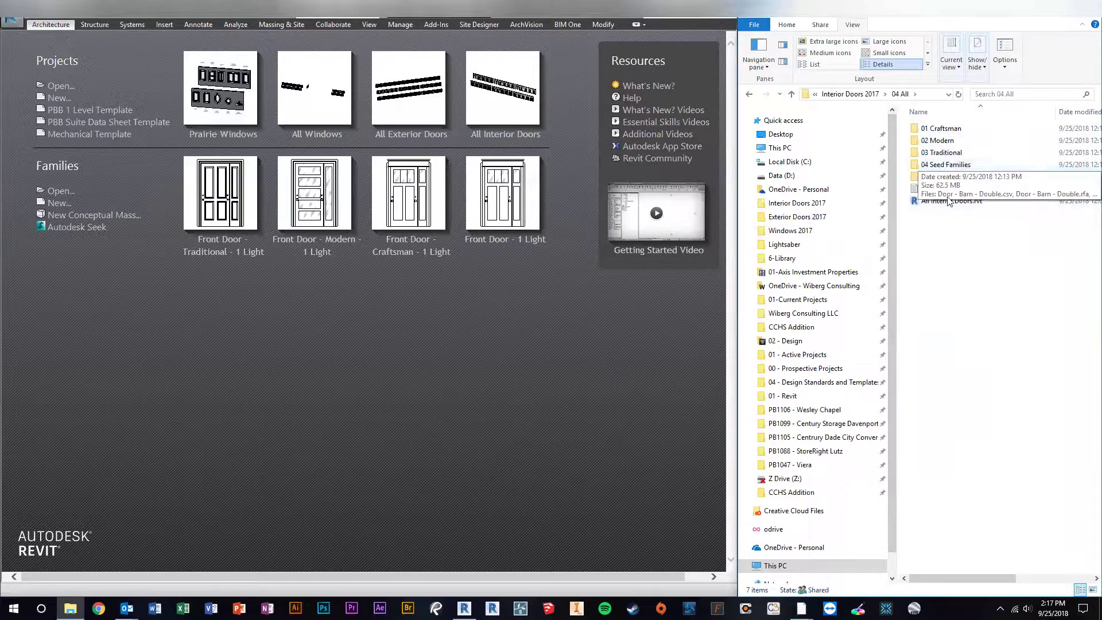
- Browse the 04 Seed Families door files, then go back up to Interior Doors 2017
double_click(947, 165)
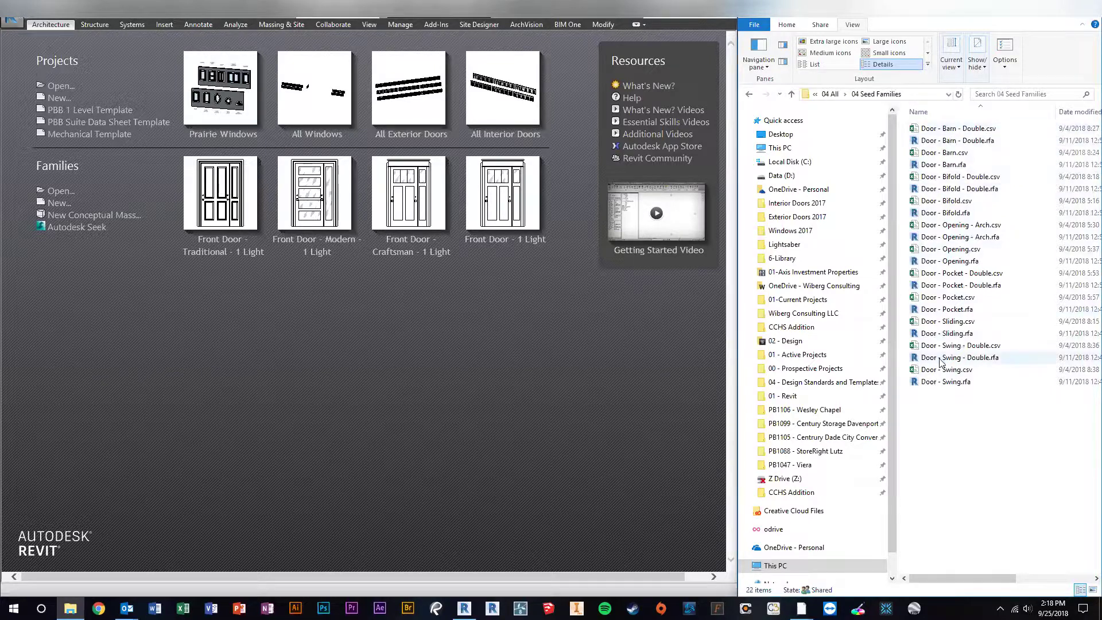
key(BackSpace)
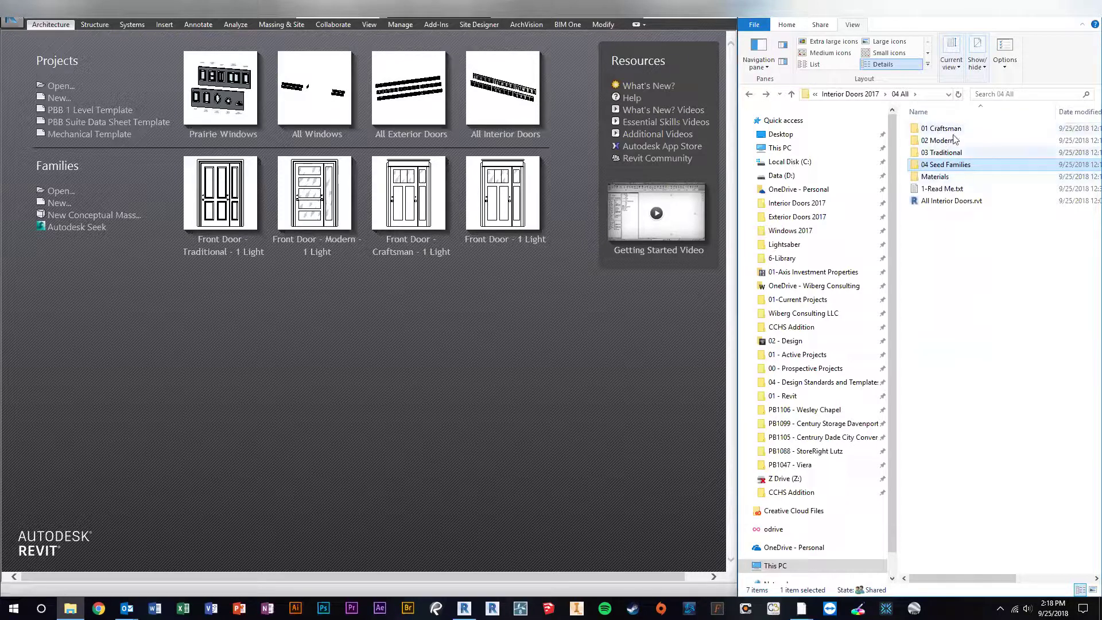
key(BackSpace)
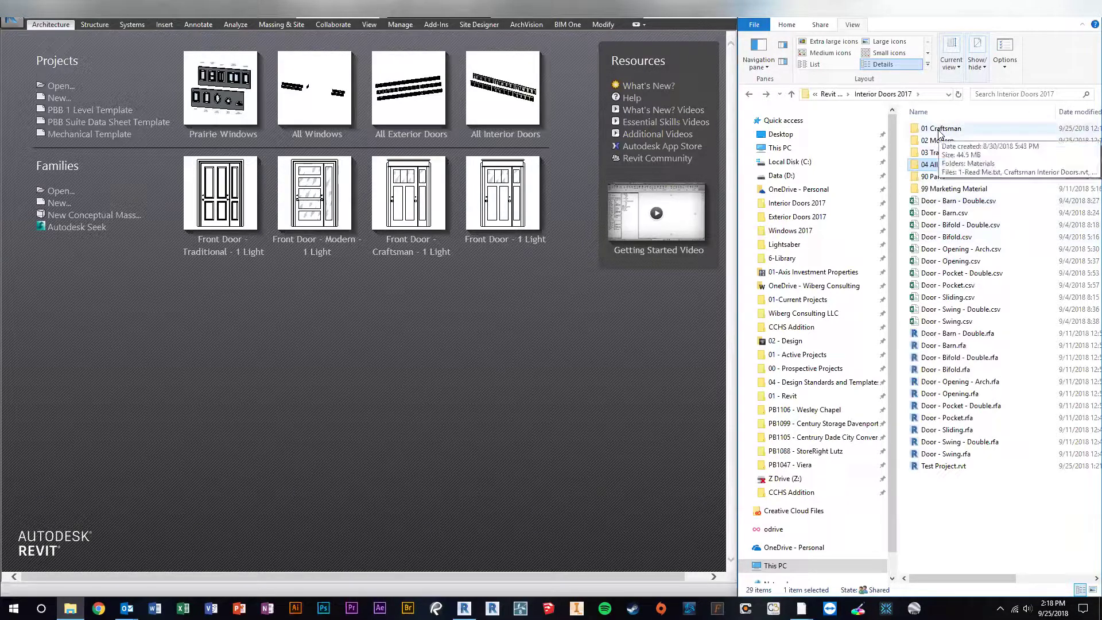
- Open 01 Craftsman in Details view sorted by name and select the Door - Craftsman - Swing files
double_click(944, 130)
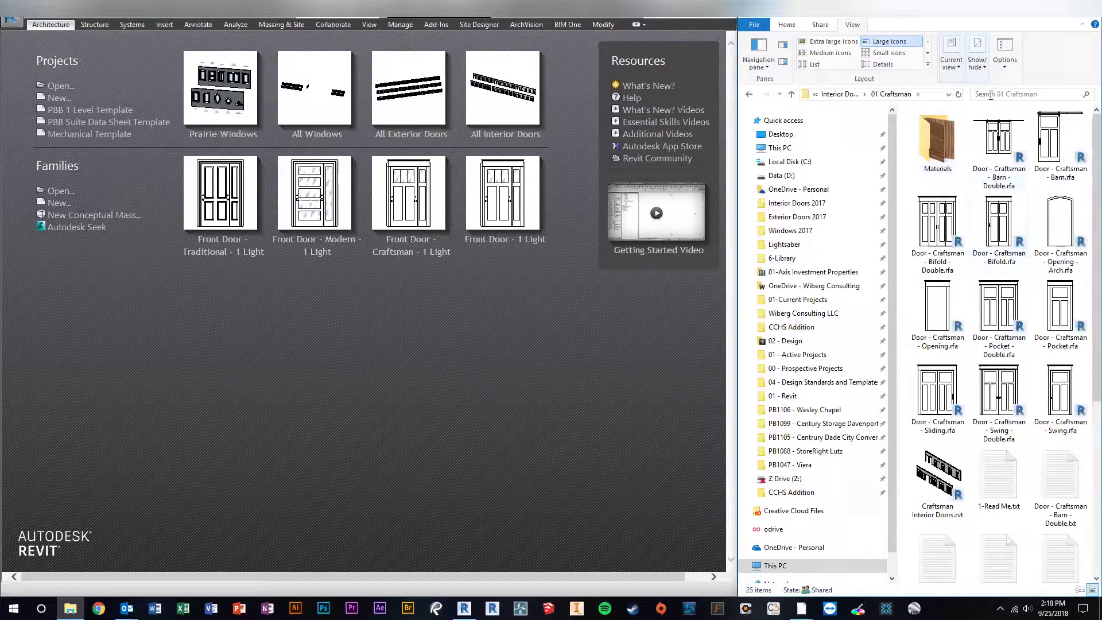
click(880, 64)
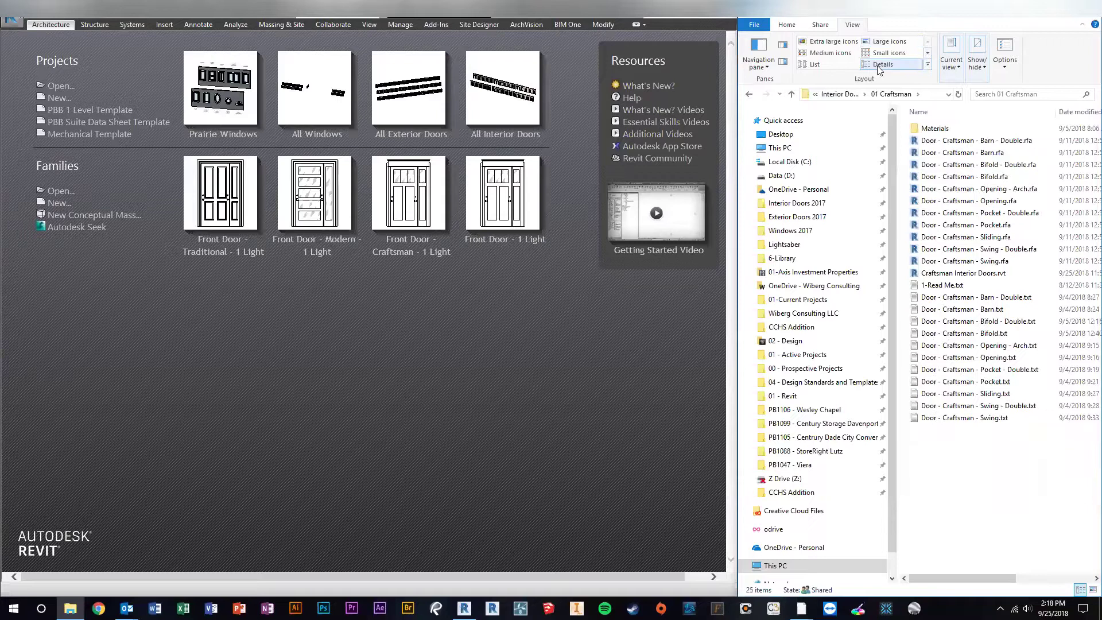
click(930, 113)
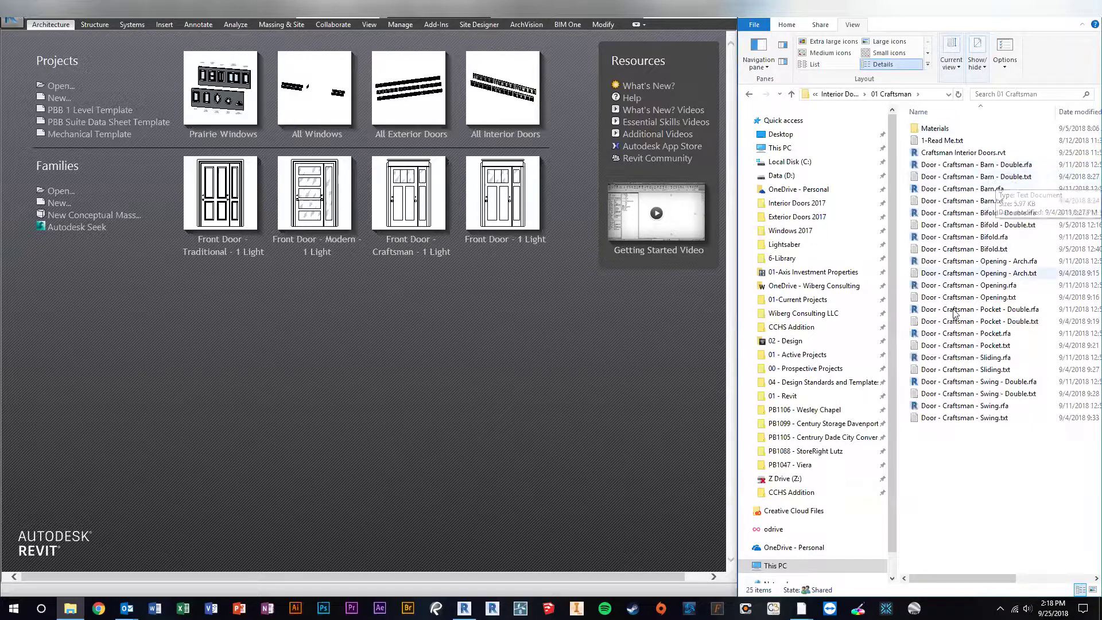
click(954, 420)
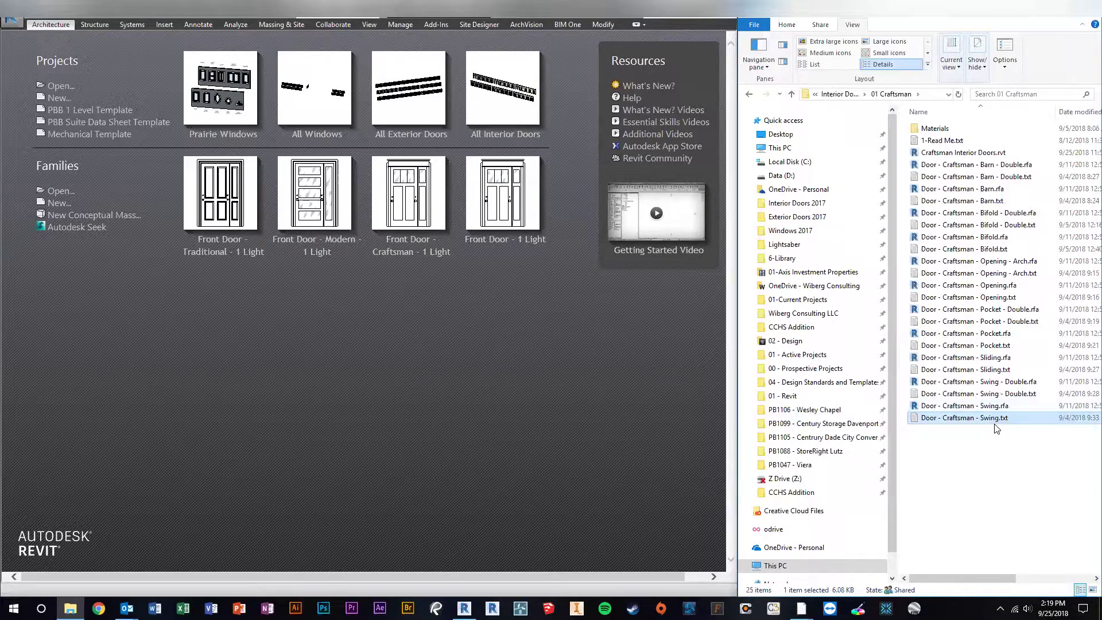
click(951, 407)
- Open Door - Craftsman - Swing.rfa in Revit and review its Width and Trim Depth type parameters
drag(951, 406, 318, 382)
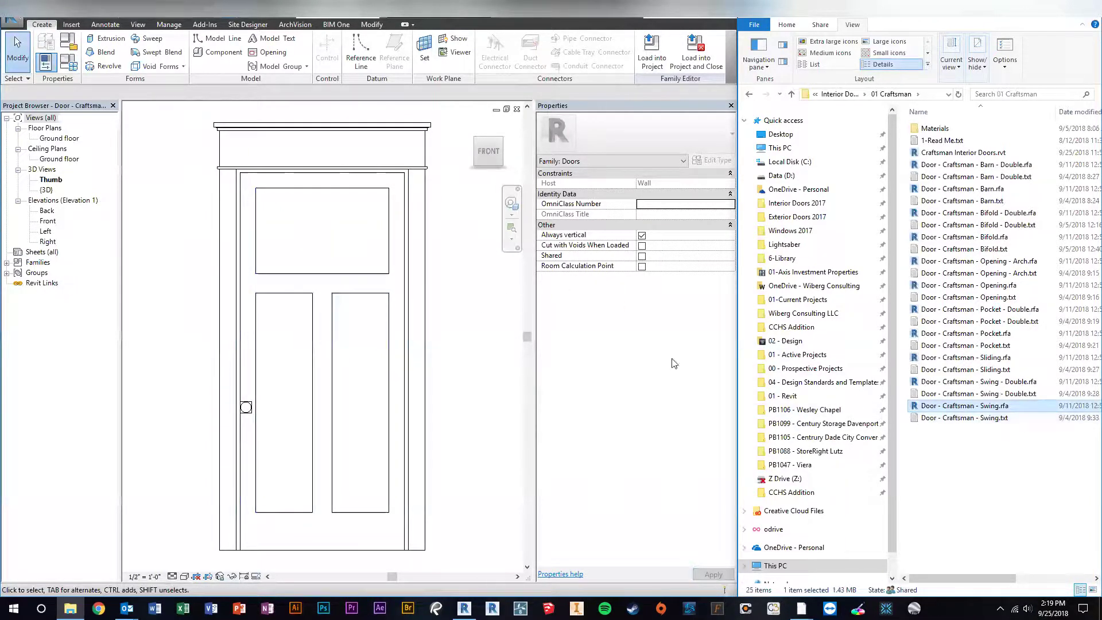
click(69, 62)
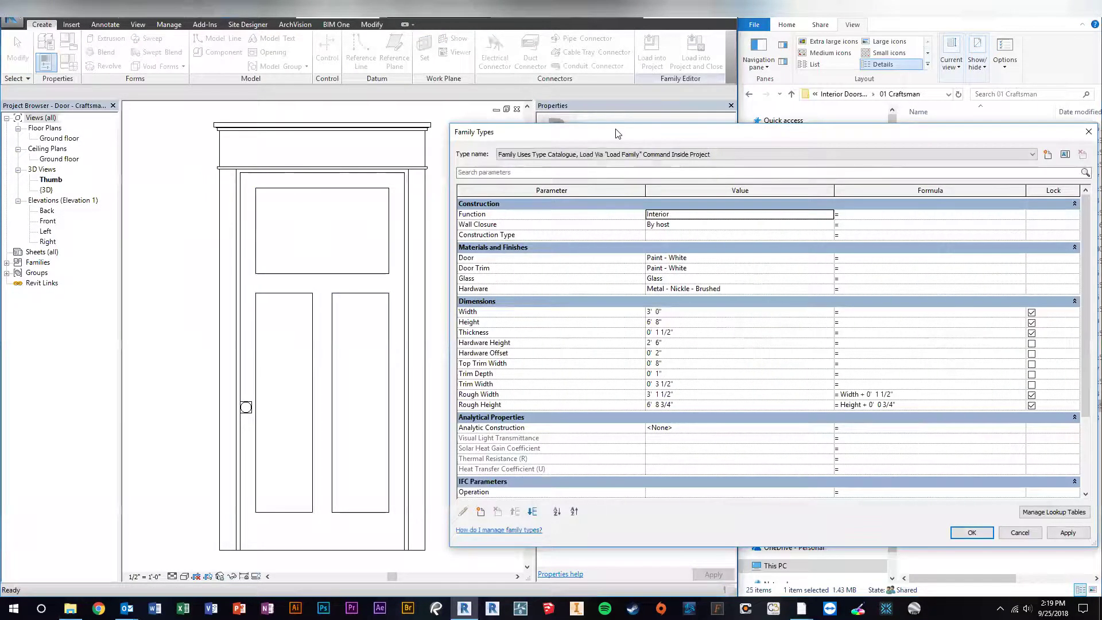
drag(617, 133, 199, 75)
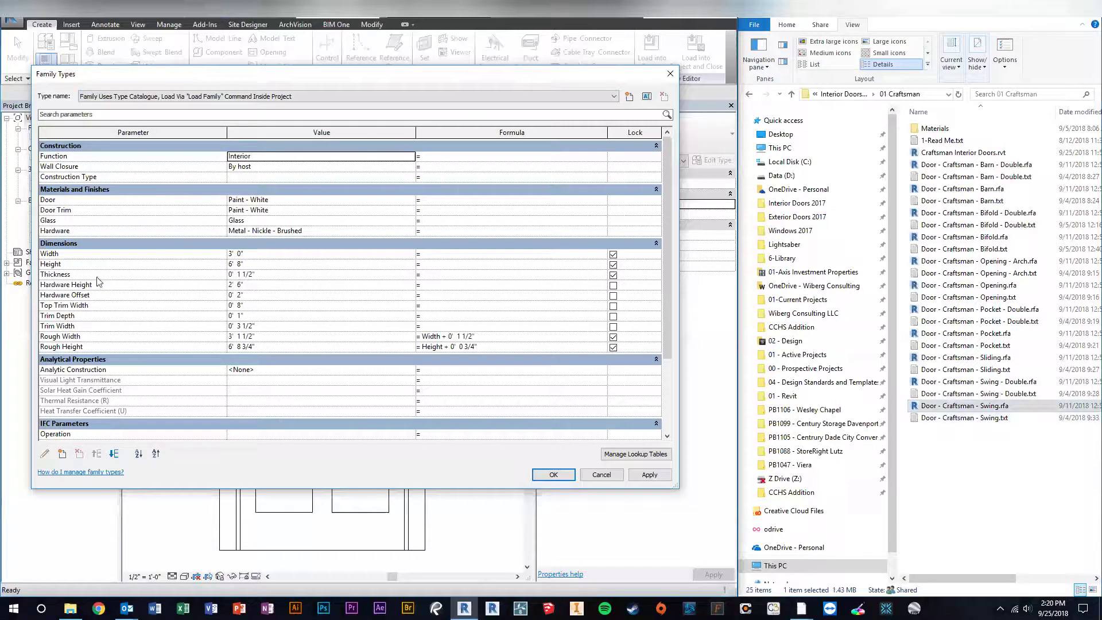
click(276, 254)
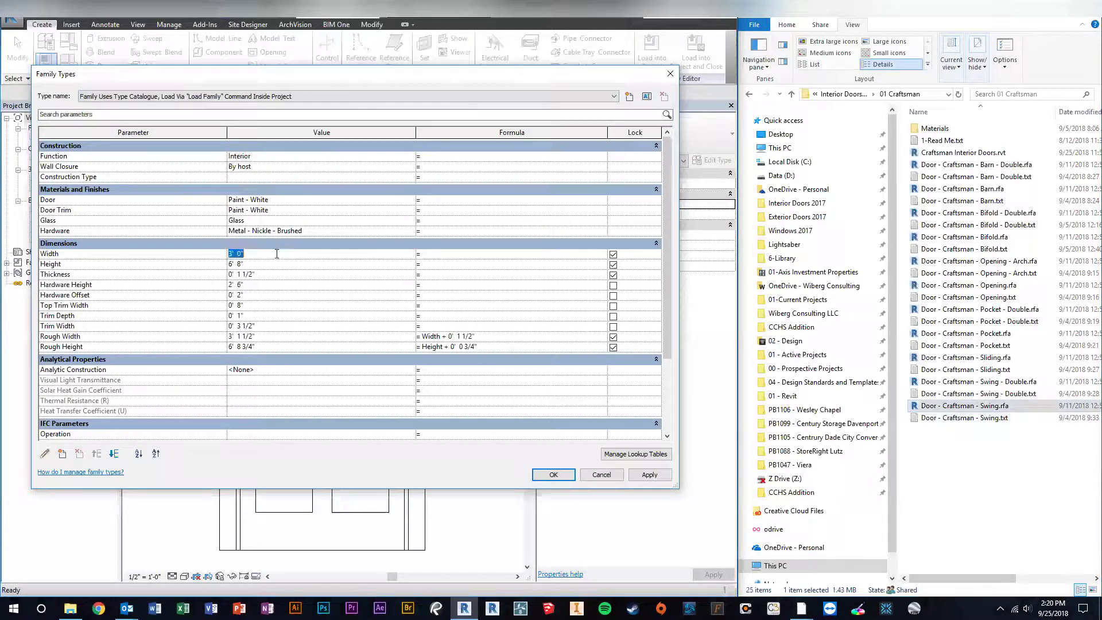
click(107, 257)
click(198, 317)
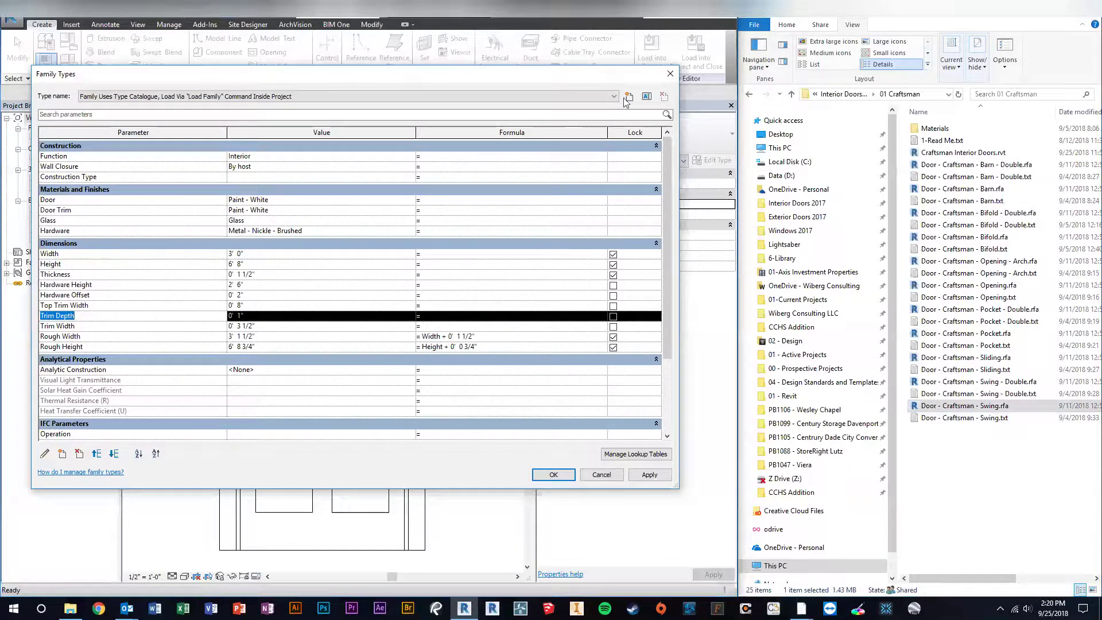
click(670, 75)
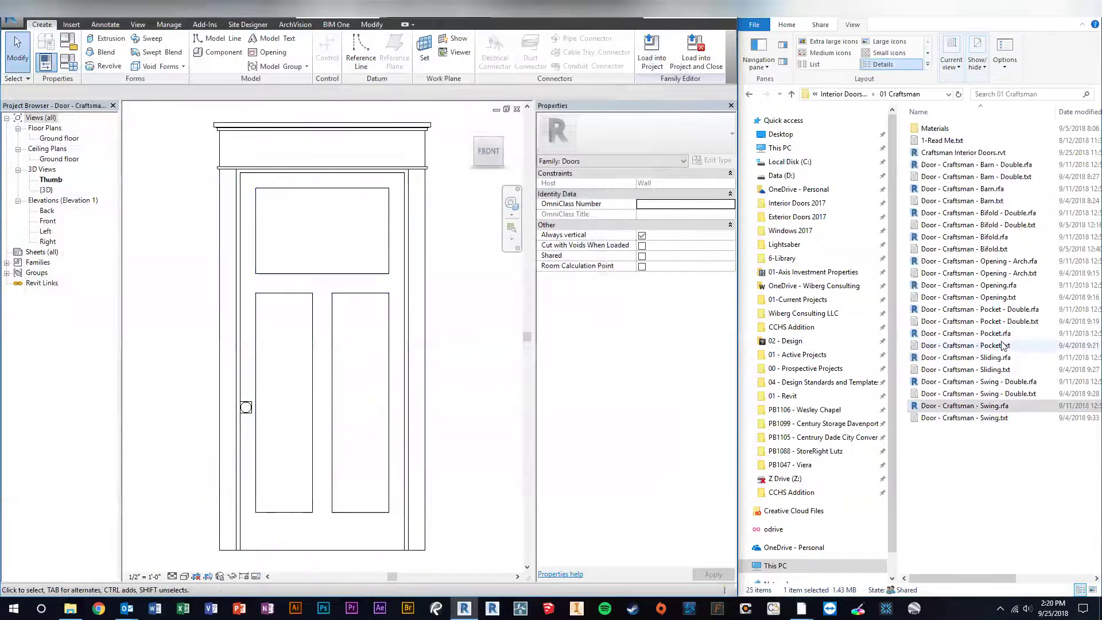
- Rename Door - Craftsman - Swing.txt to .csv and open the catalog in Excel
click(976, 418)
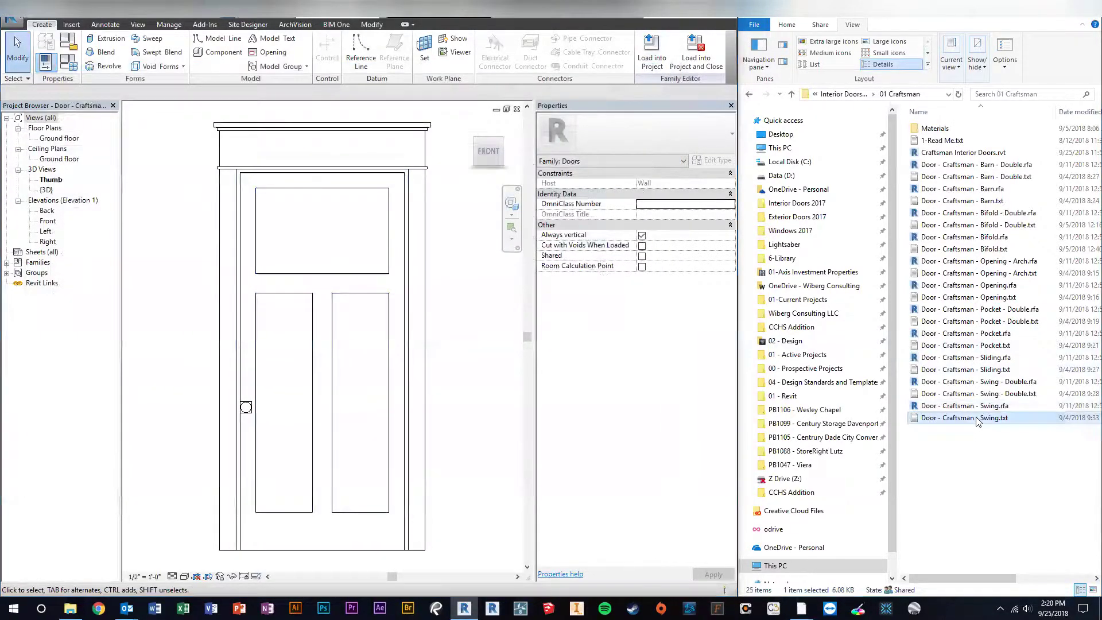
click(1013, 420)
click(1013, 419)
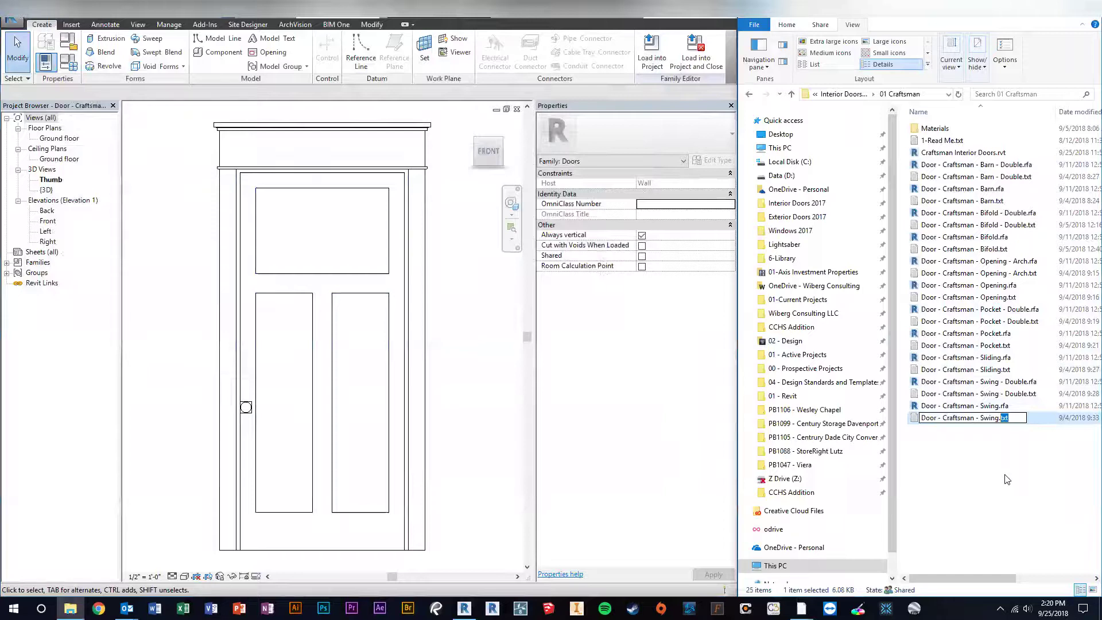
text(csv)
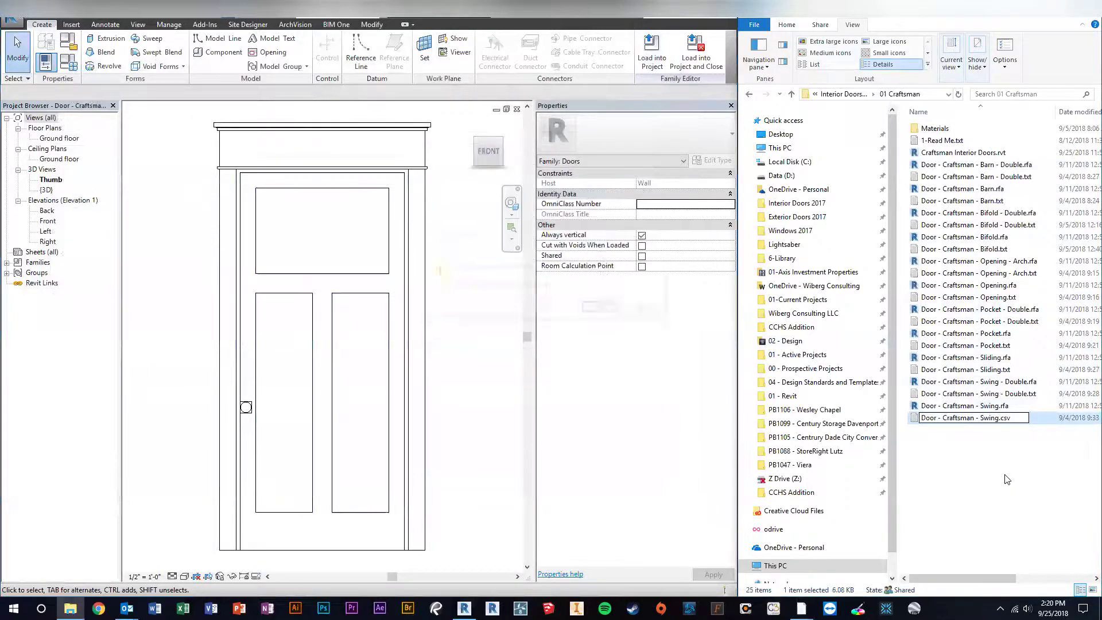
key(Return)
key(Return)
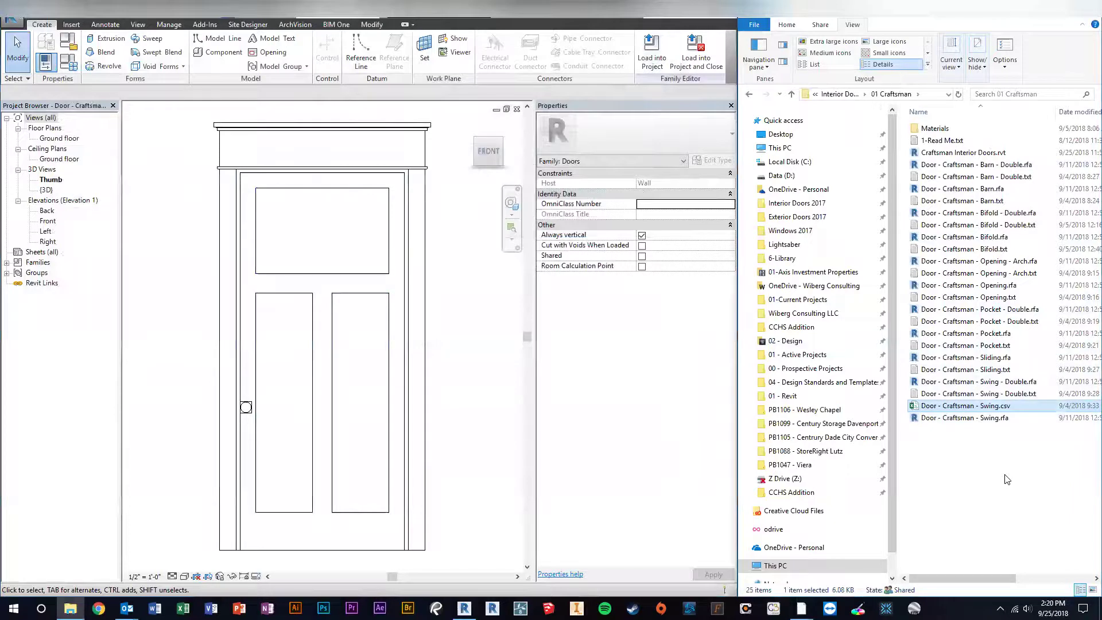
click(1006, 480)
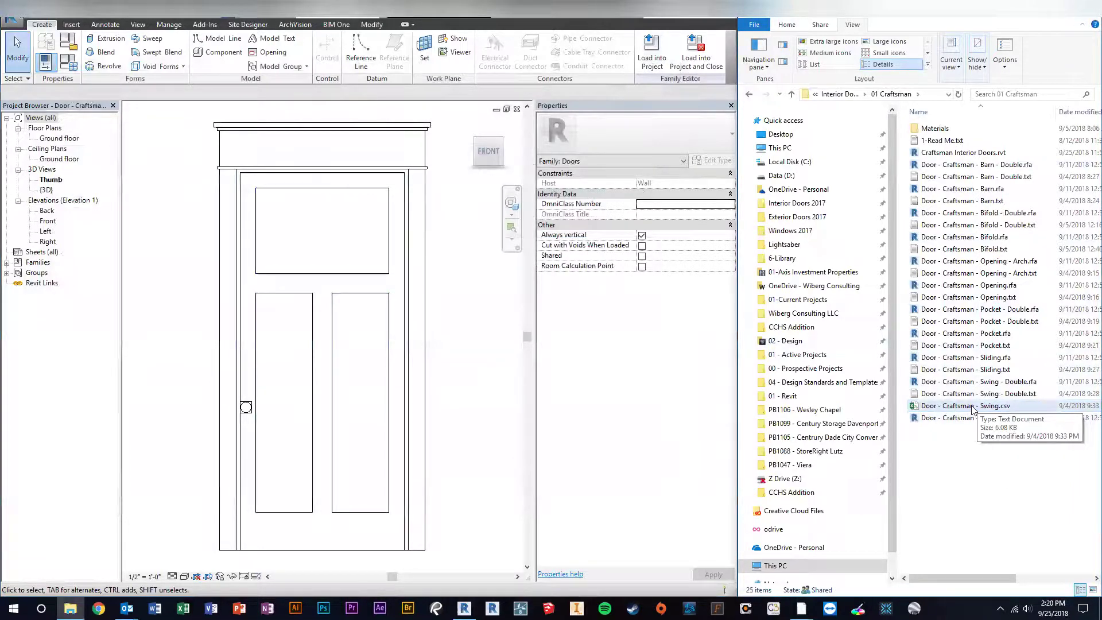
double_click(974, 406)
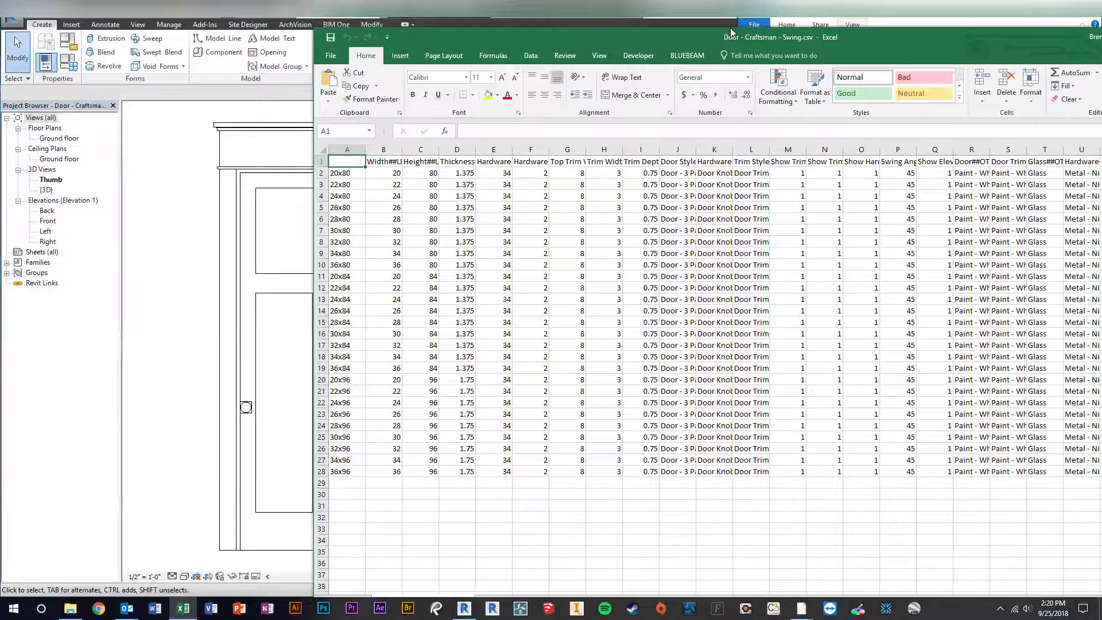
- Reposition the Excel window and bring up the options for header row 1
drag(730, 27, 511, 10)
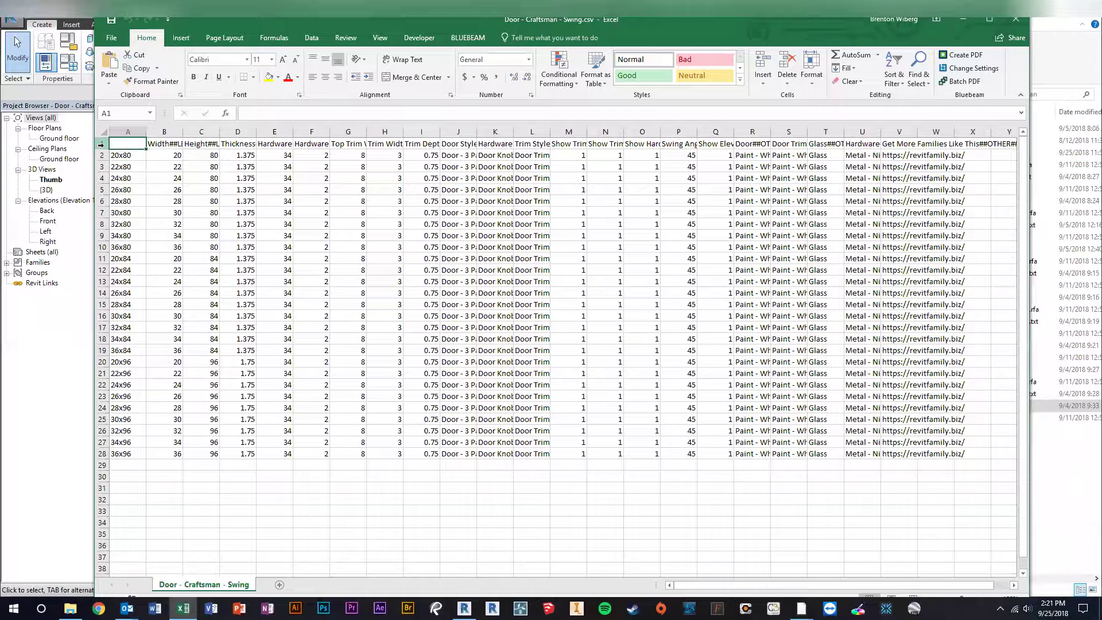
click(101, 145)
right_click(103, 147)
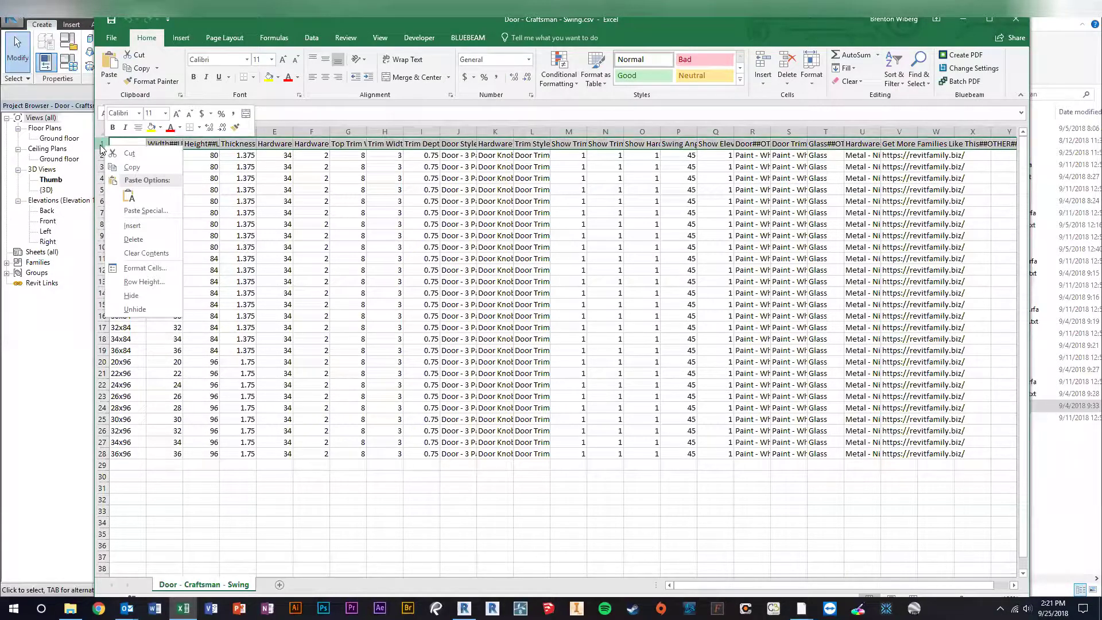
- Rotate the row 1 header text to 50 degrees through Format Cells alignment
click(143, 267)
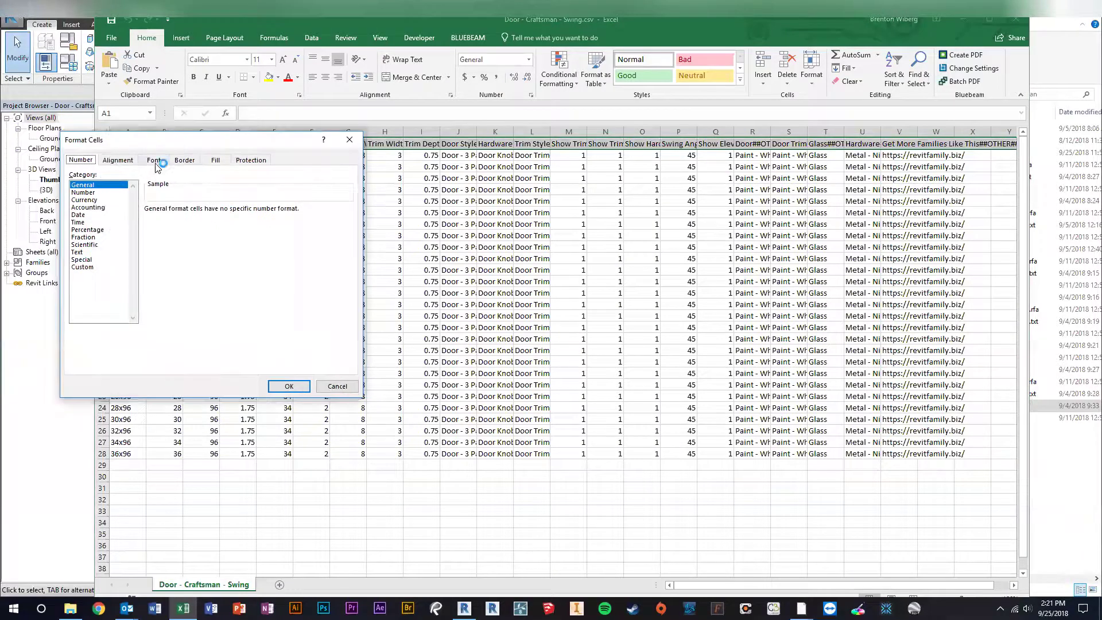
click(118, 160)
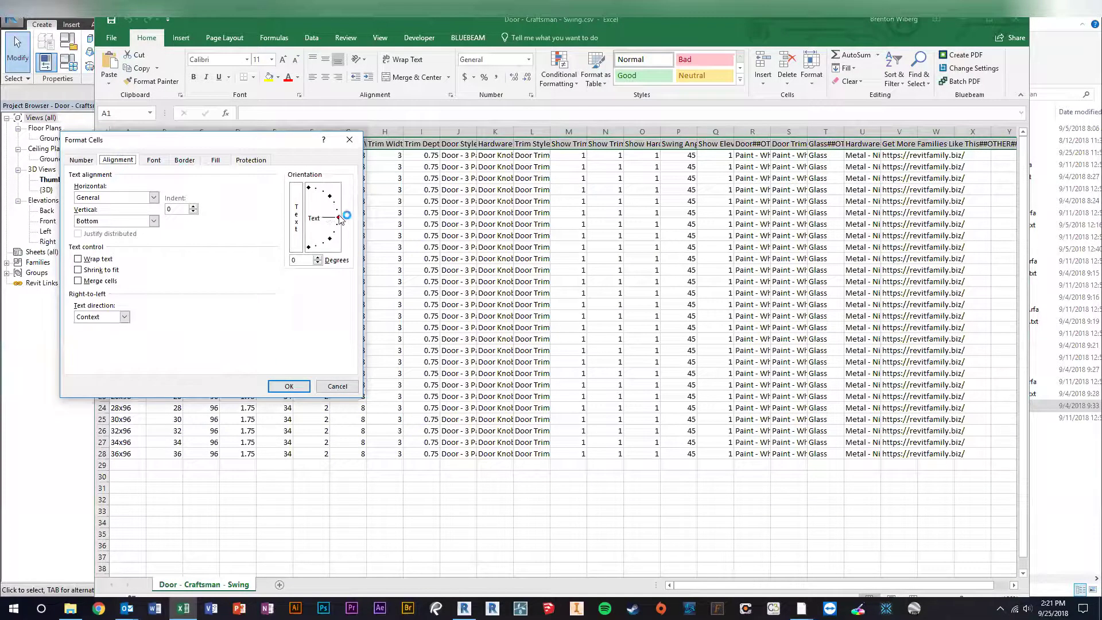
drag(340, 216, 333, 191)
click(289, 386)
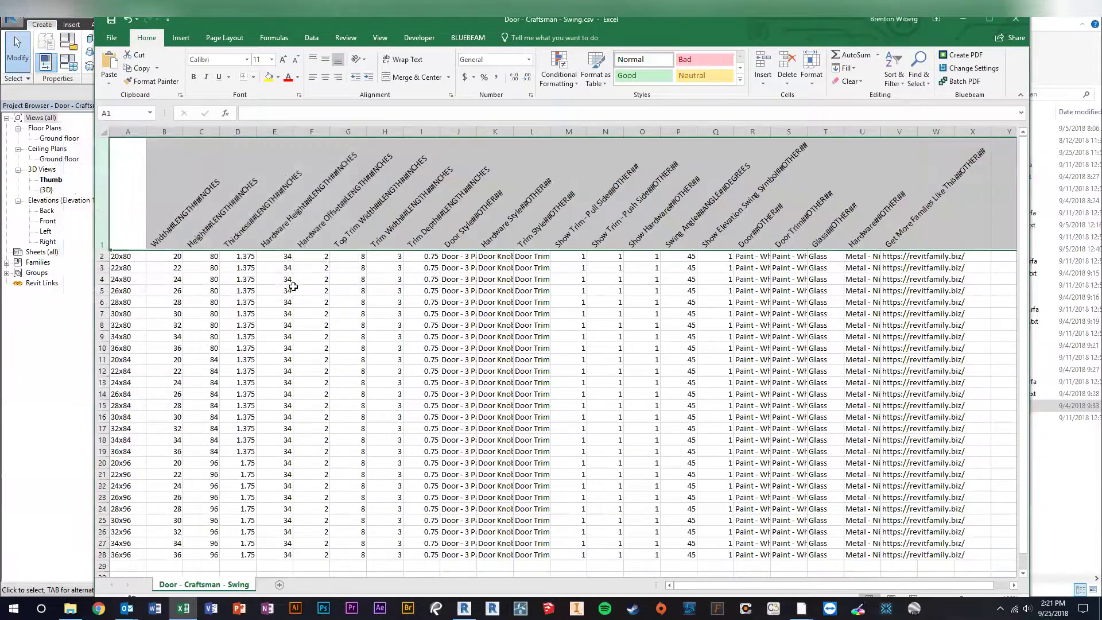
click(271, 302)
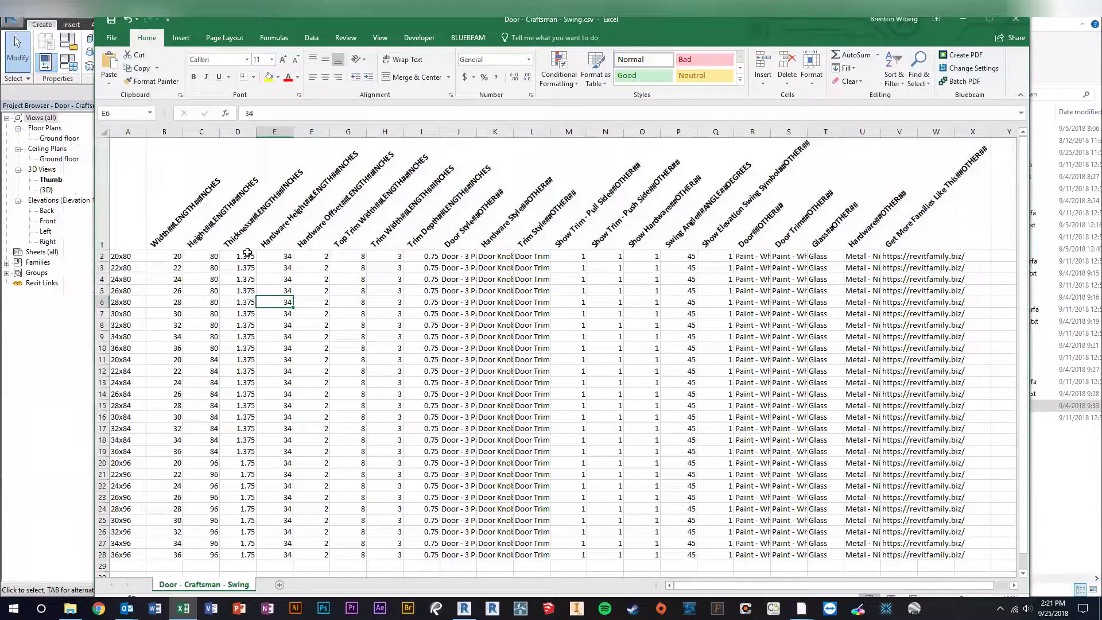
scroll(400, 266, down, 1)
scroll(400, 265, up, 1)
scroll(188, 238, down, 1)
scroll(169, 217, up, 1)
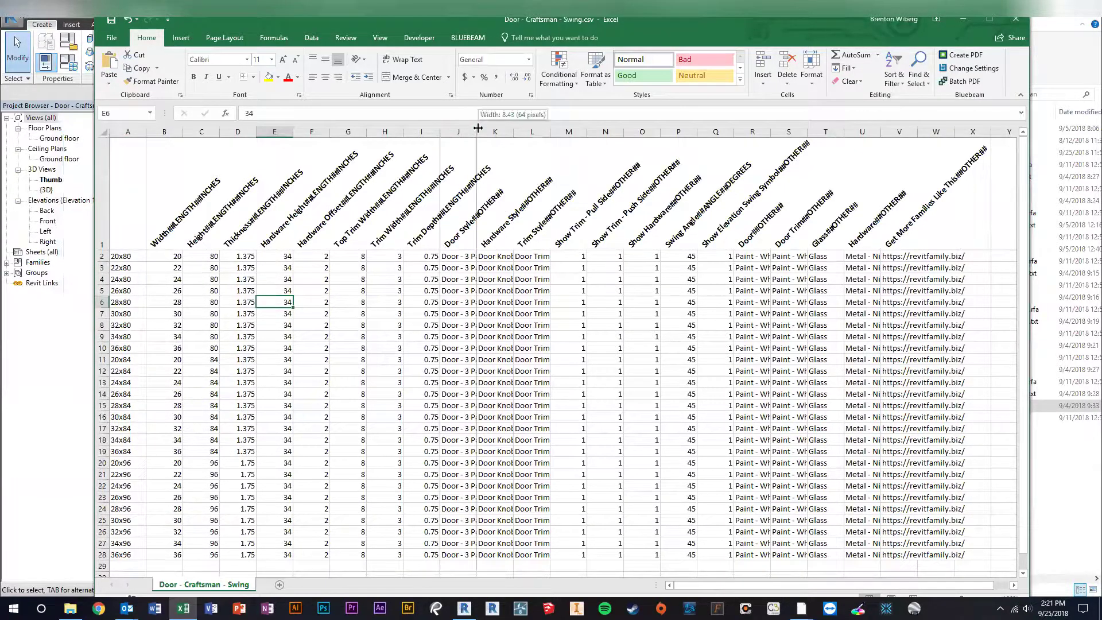
- Auto-fit columns J, K and L to their style names and restore Excel beside Revit
double_click(477, 131)
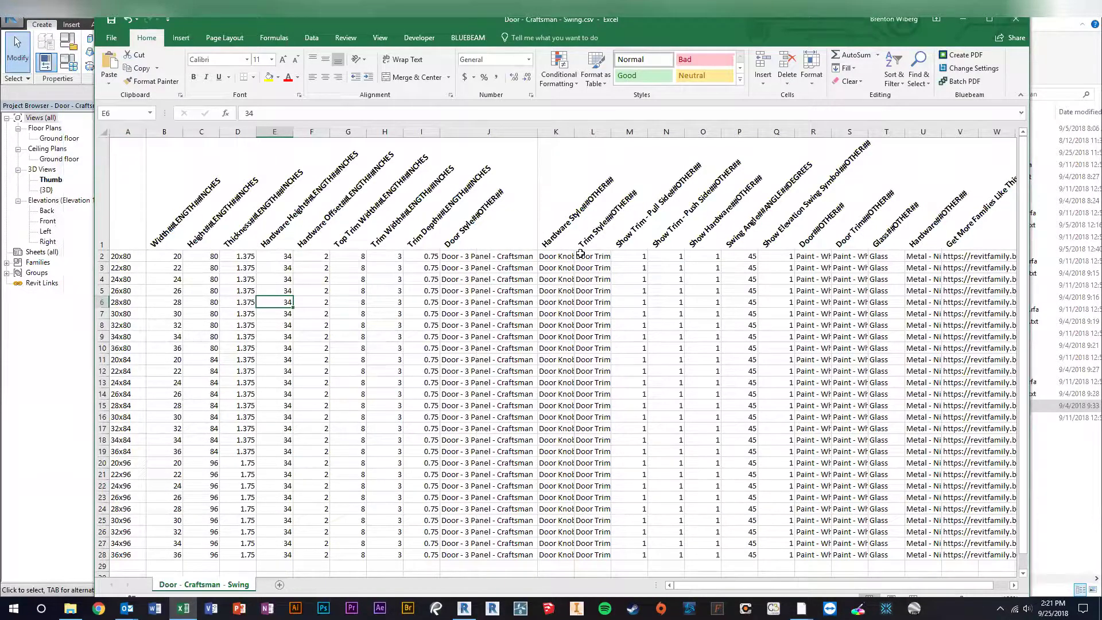
drag(575, 133, 576, 133)
double_click(575, 133)
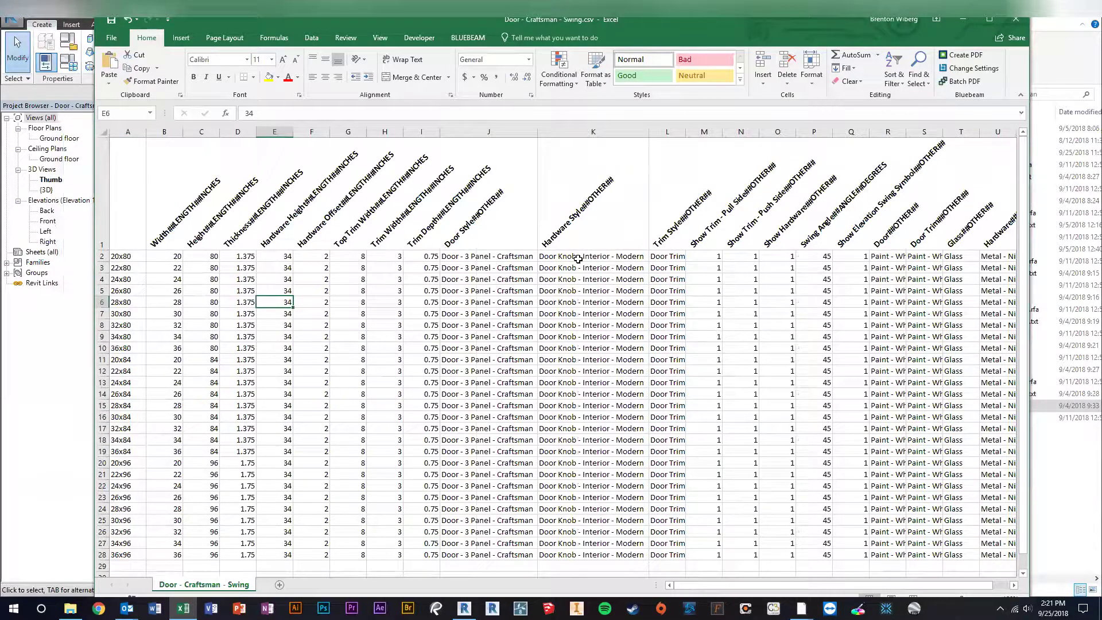
double_click(686, 131)
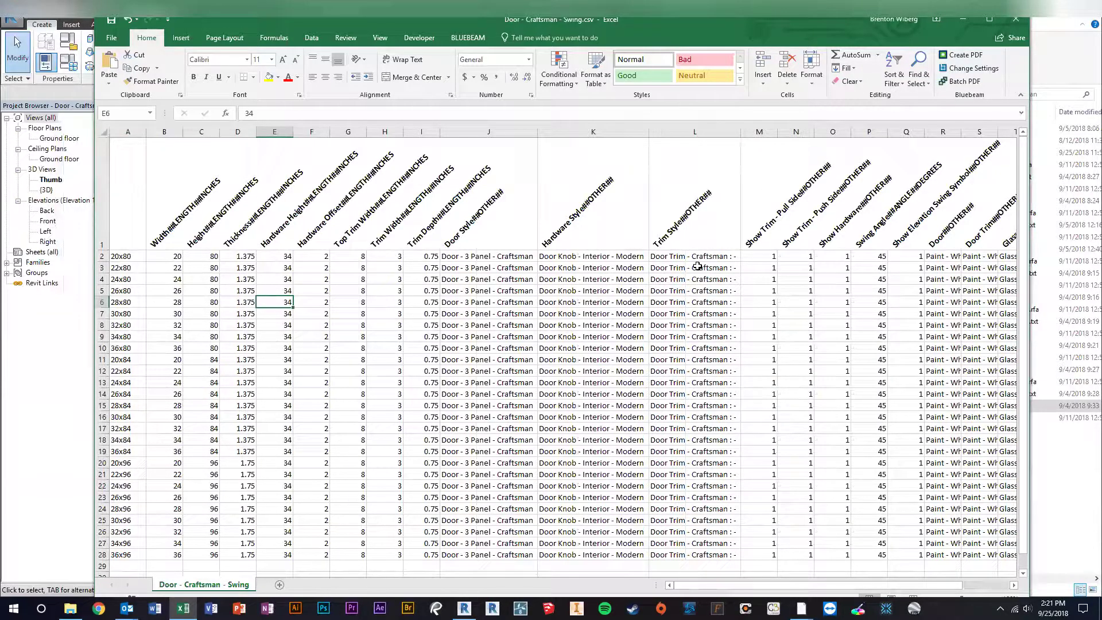
double_click(774, 16)
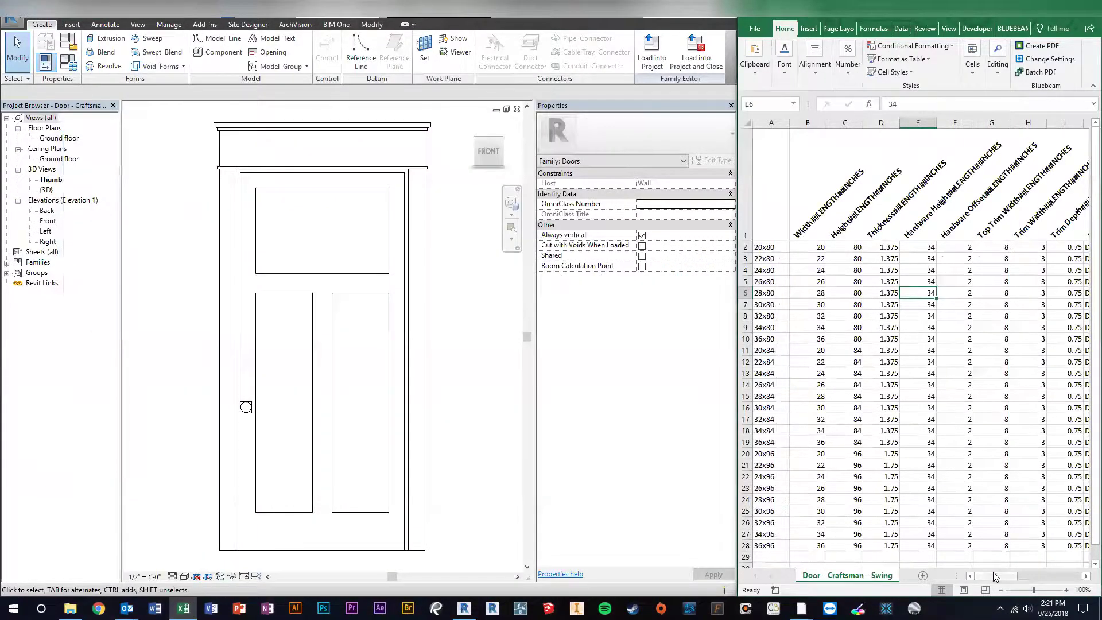
drag(998, 576, 1035, 576)
- Set the family's Door Style to Door - 4 Panel - Craftsman in Family Types
click(781, 247)
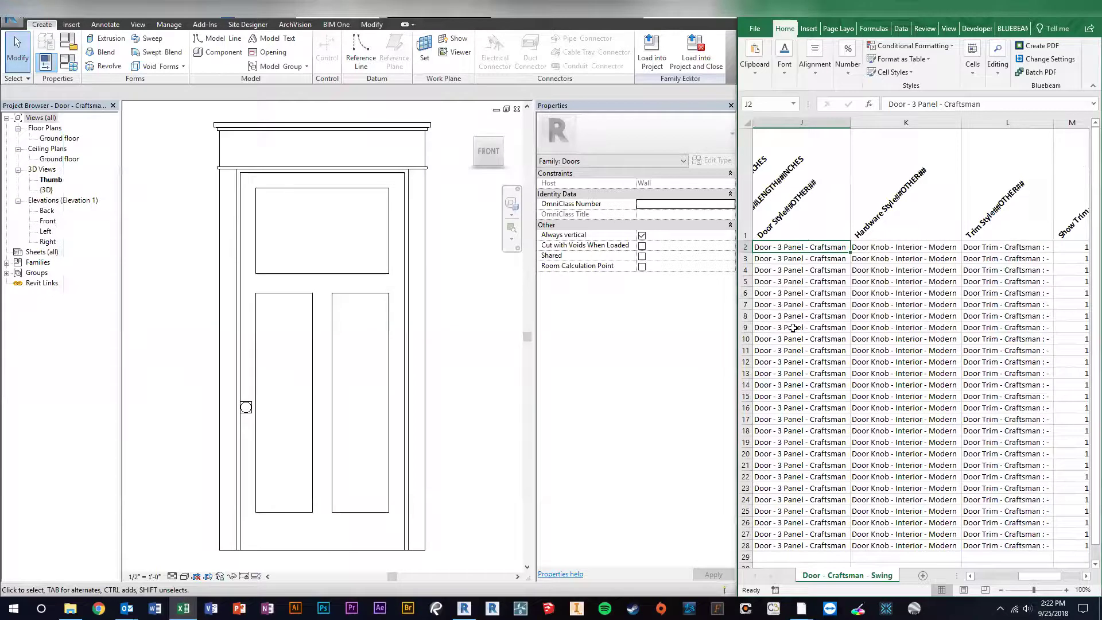
click(71, 61)
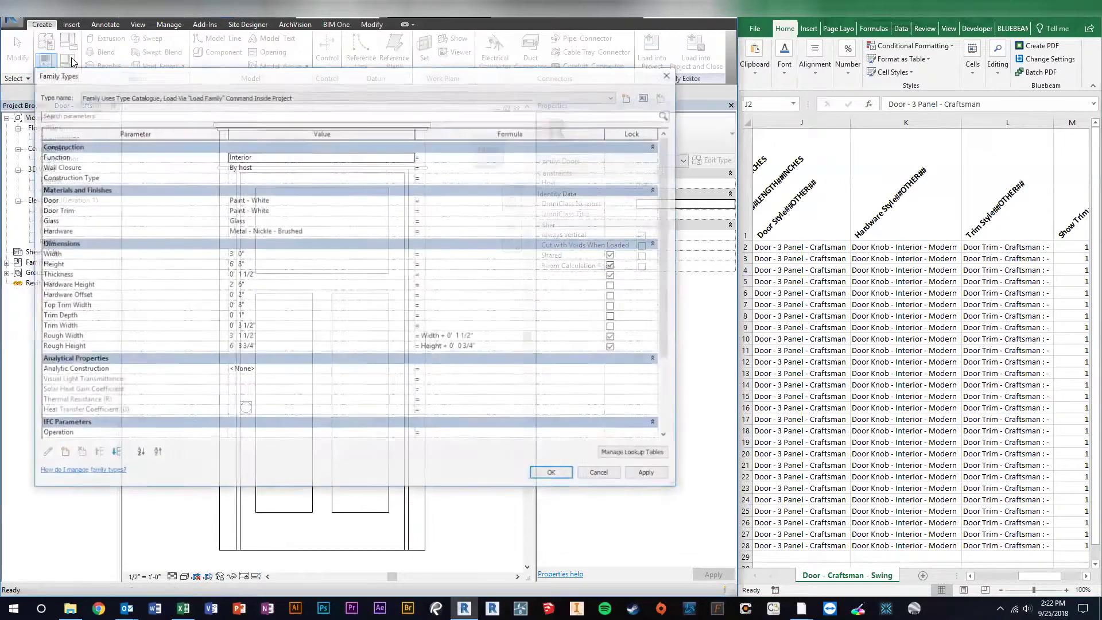
drag(176, 76, 172, 64)
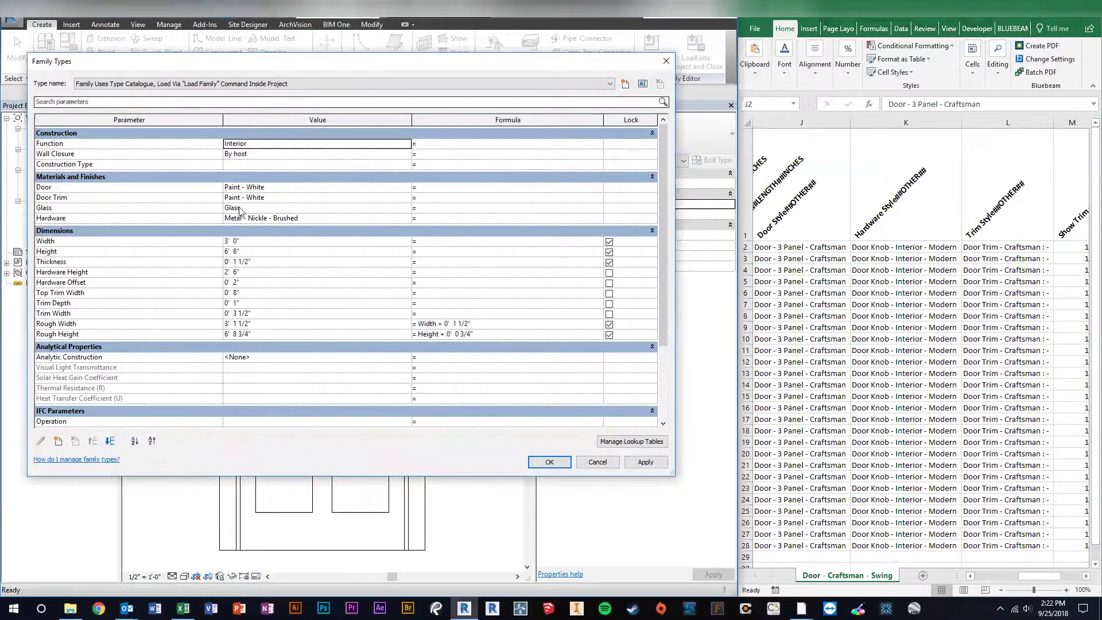
scroll(113, 336, down, 1)
scroll(112, 336, down, 2)
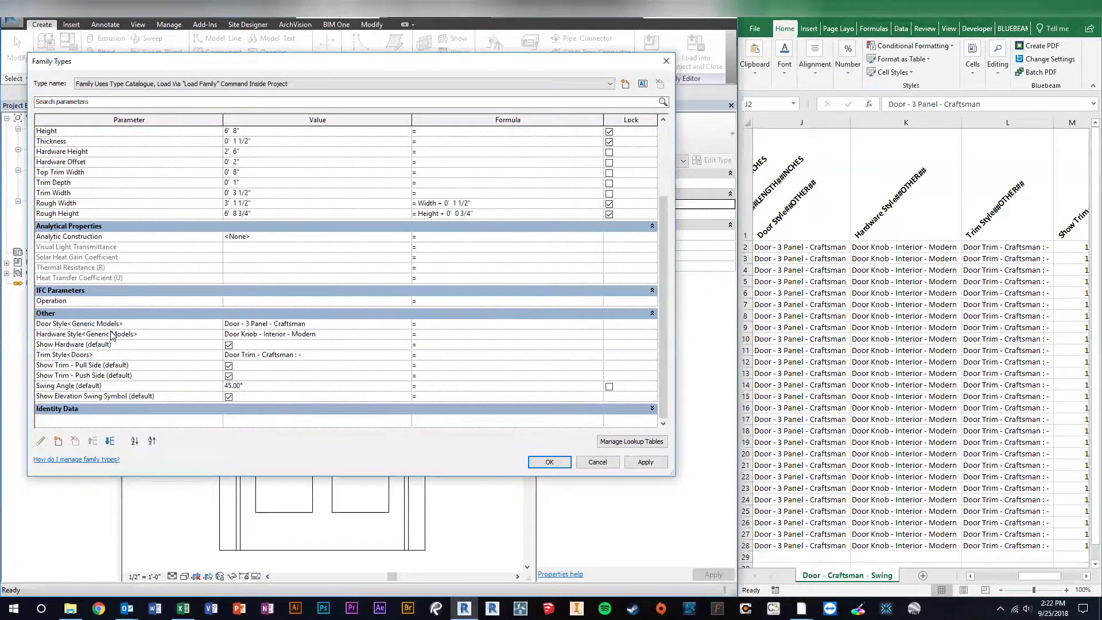
click(46, 323)
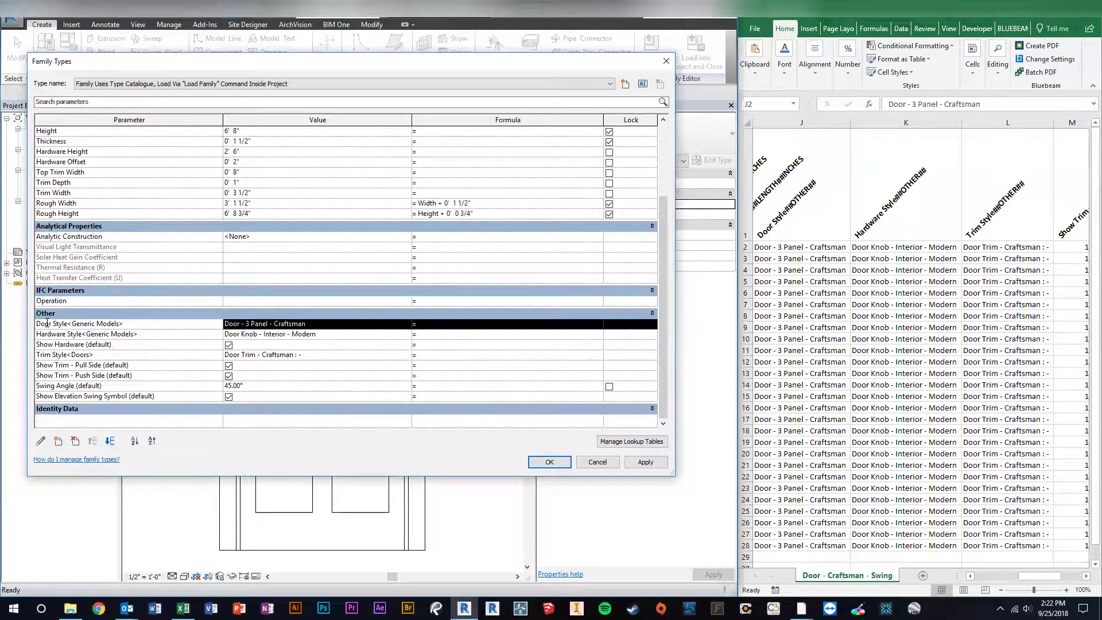
click(308, 324)
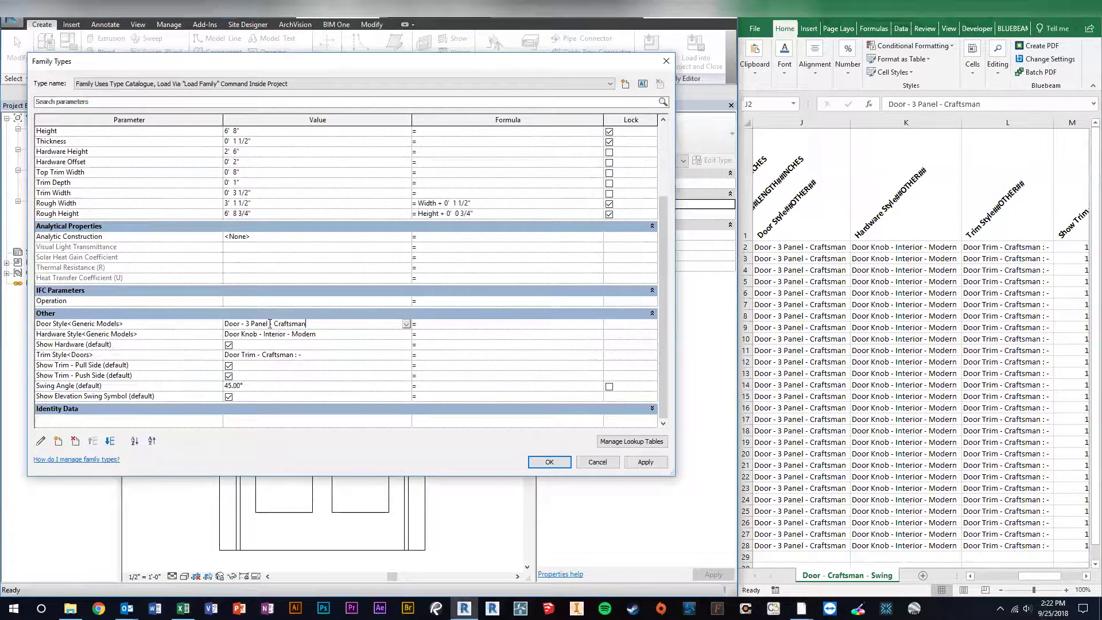
click(406, 323)
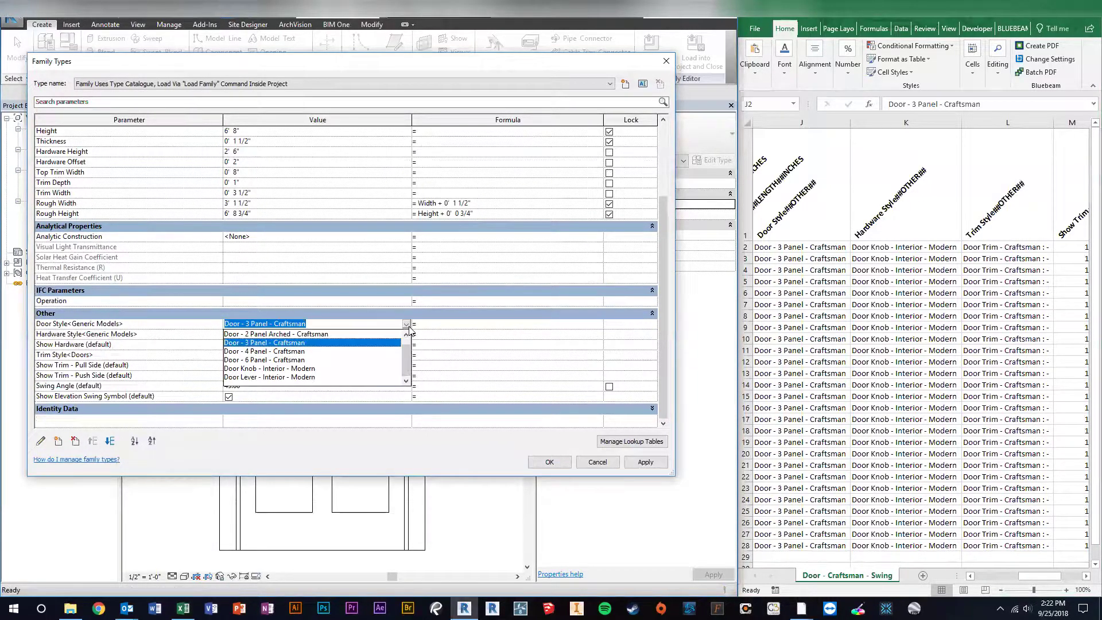
click(281, 356)
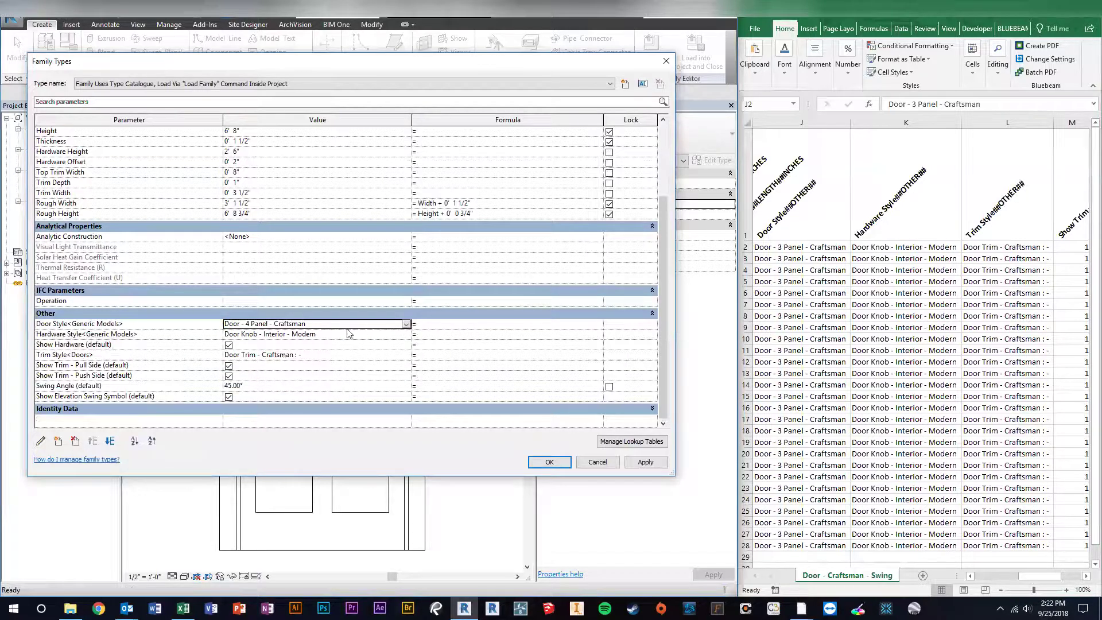
- Copy the 4 Panel Craftsman style into cell J2 and fill it down column J to row 28
drag(225, 324, 318, 320)
key(ctrl+c)
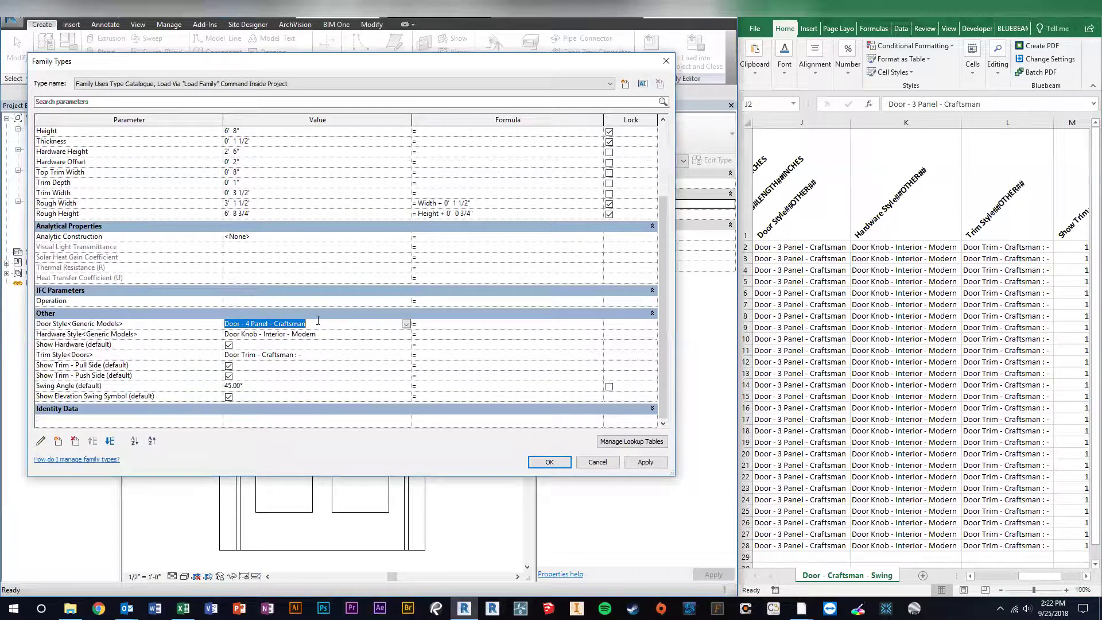
click(820, 247)
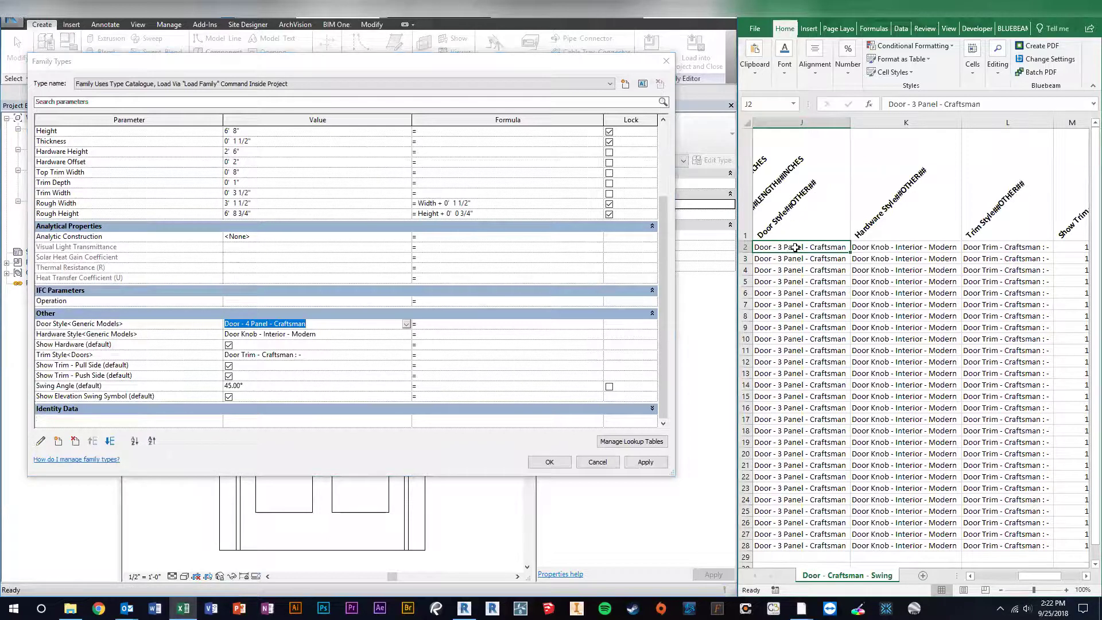
key(ctrl+v)
key(Down)
key(Down)
click(772, 247)
drag(848, 253, 827, 550)
click(887, 389)
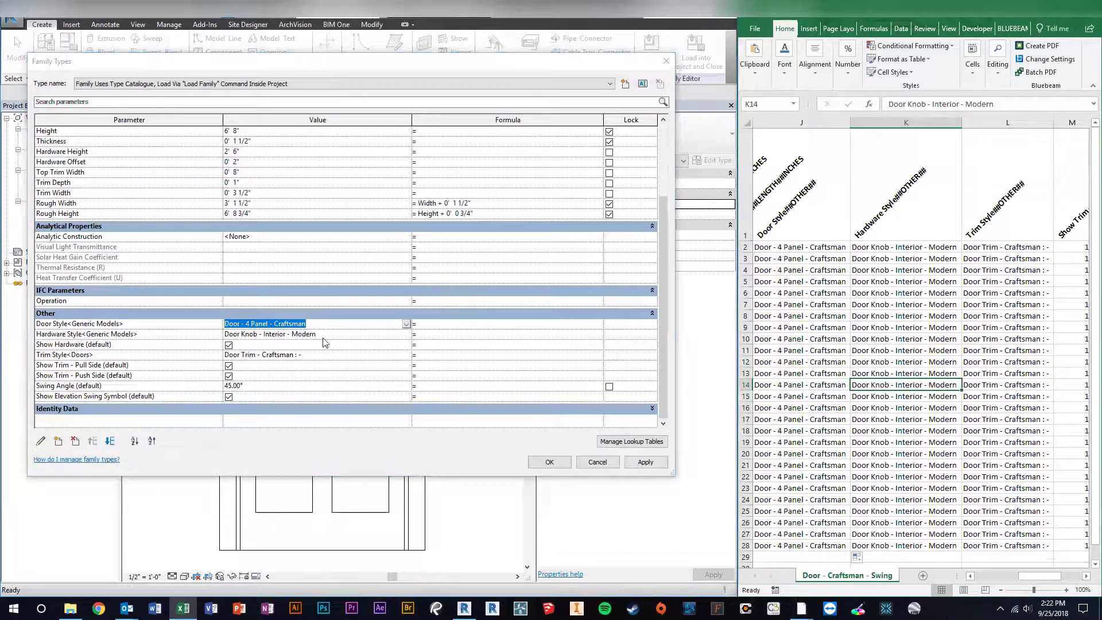
- Set Hardware Style to Door Lever - Interior - Modern and fill it down column K to row 28
click(342, 334)
click(406, 336)
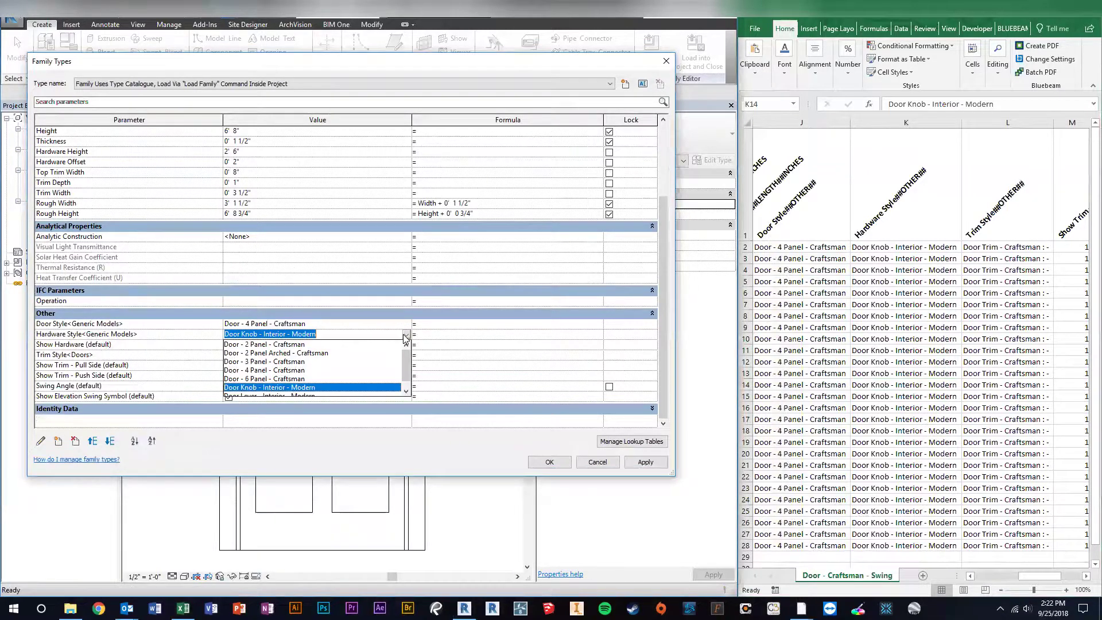
scroll(339, 358, down, 2)
click(288, 391)
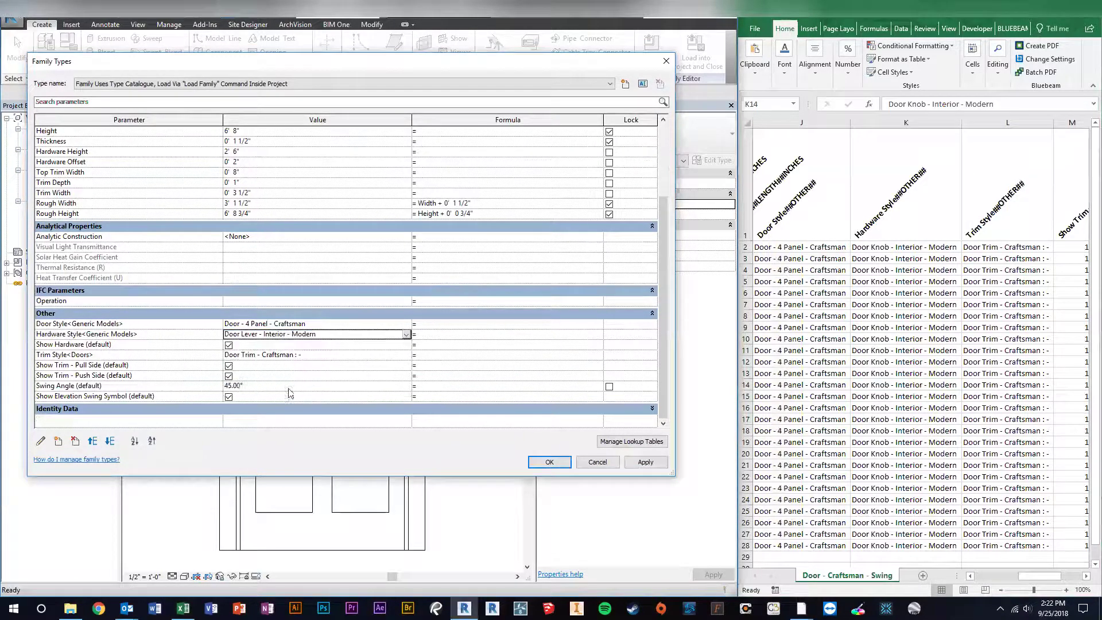
click(341, 336)
key(ctrl+c)
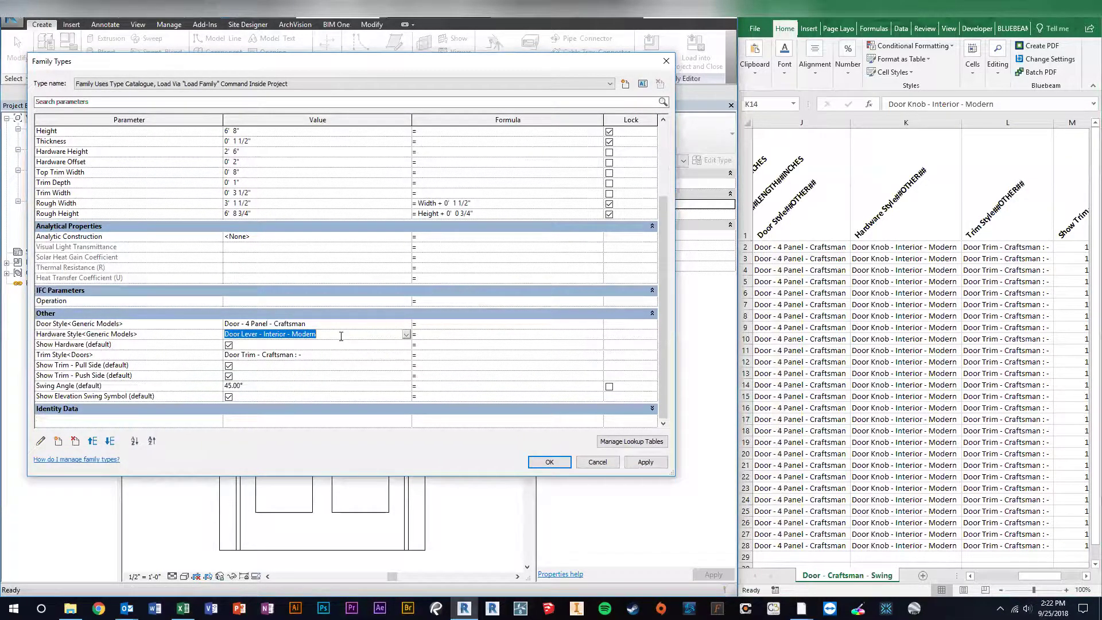
click(906, 247)
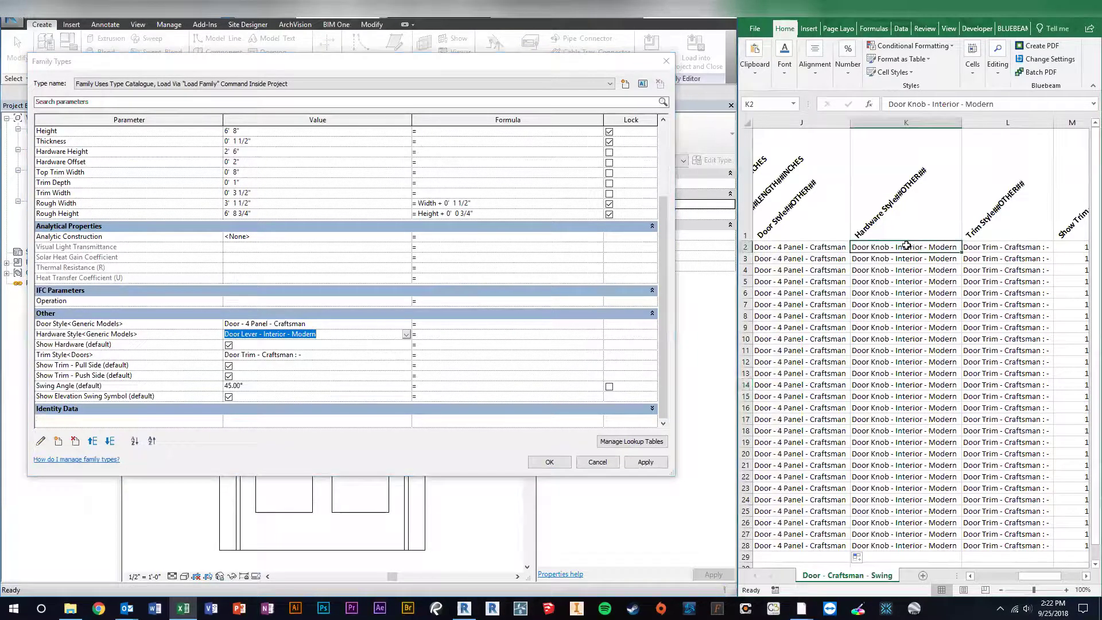
key(ctrl+v)
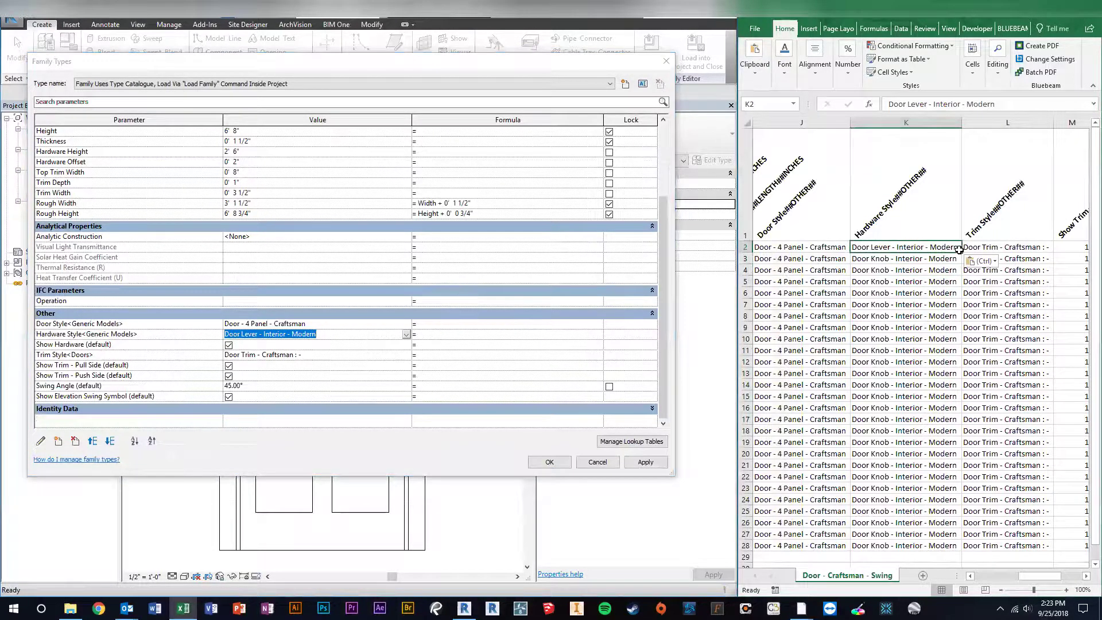
drag(961, 252, 962, 546)
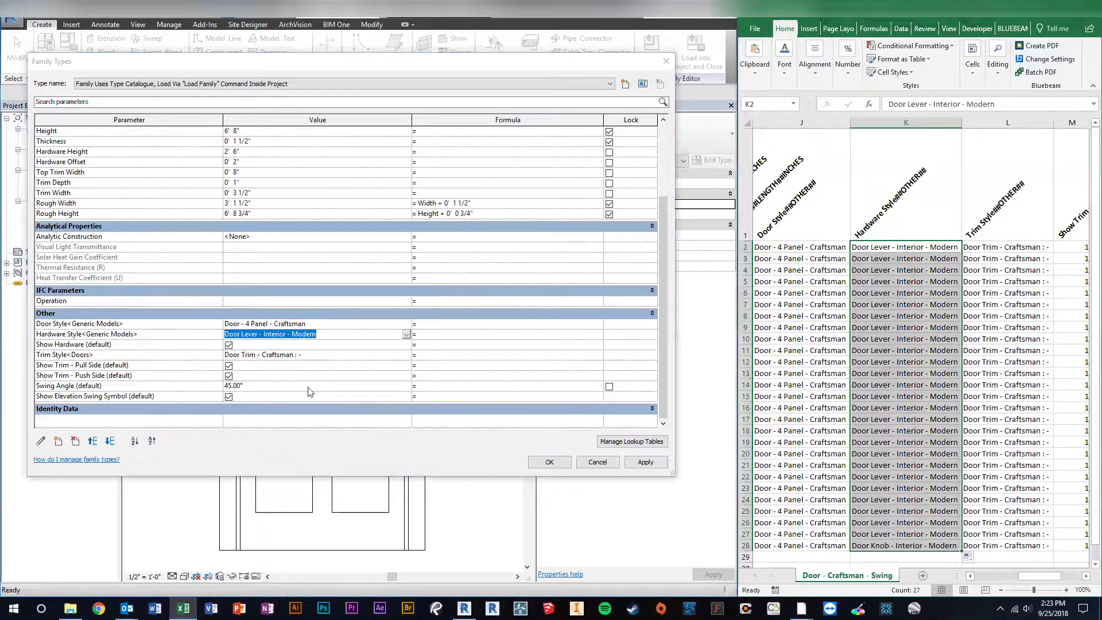
- Set Trim Style to Door Trim - Minimalist and fill it down column L to row 28
click(299, 354)
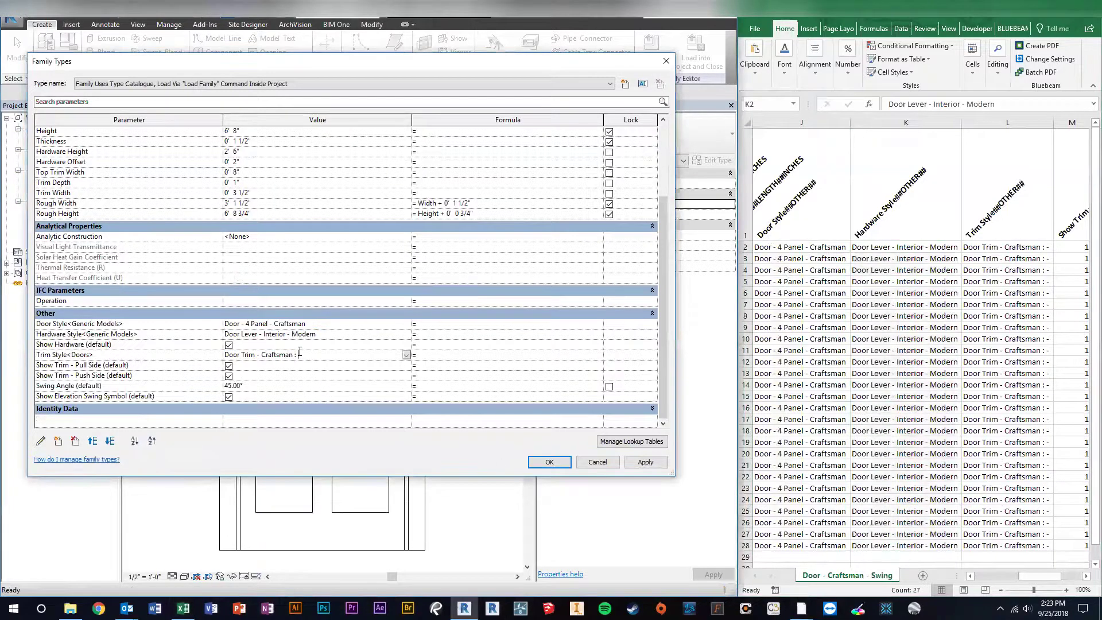
click(407, 355)
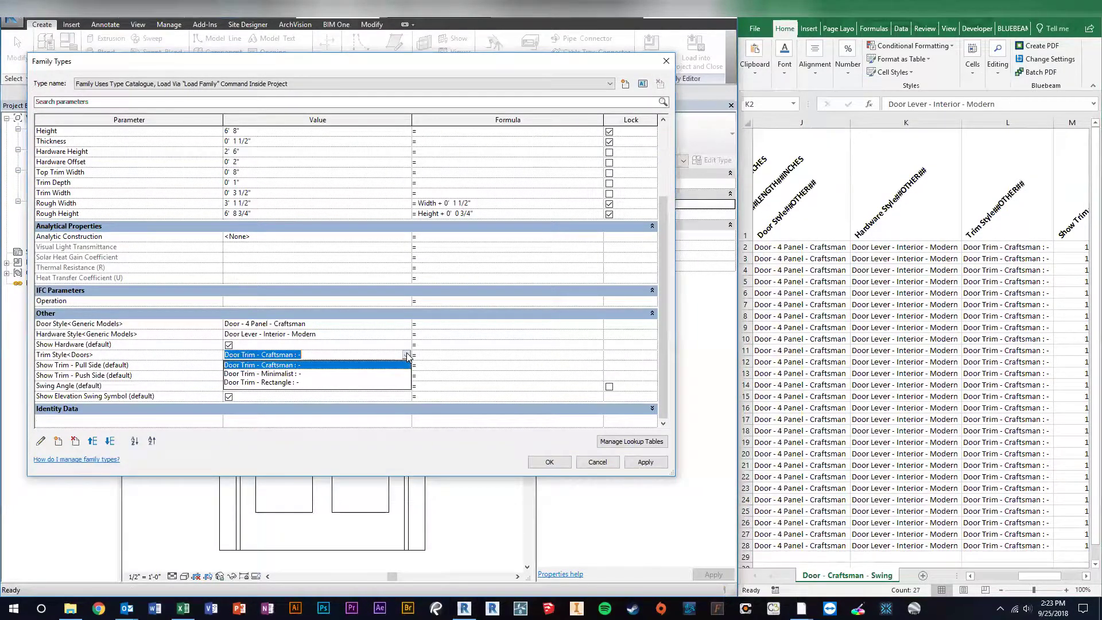
click(275, 374)
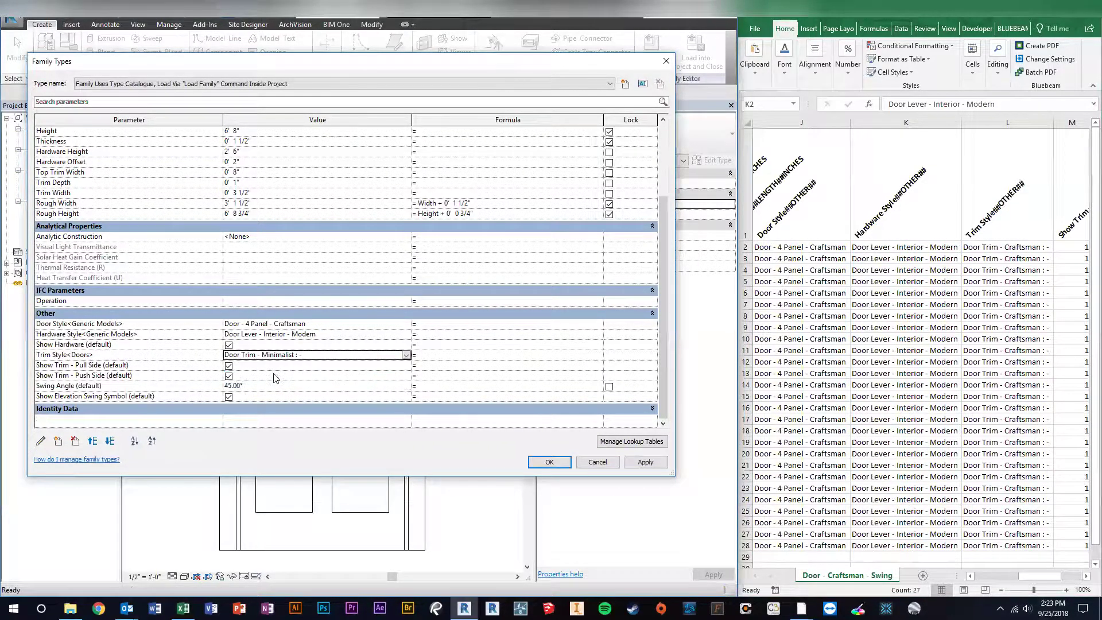
click(349, 356)
key(ctrl+c)
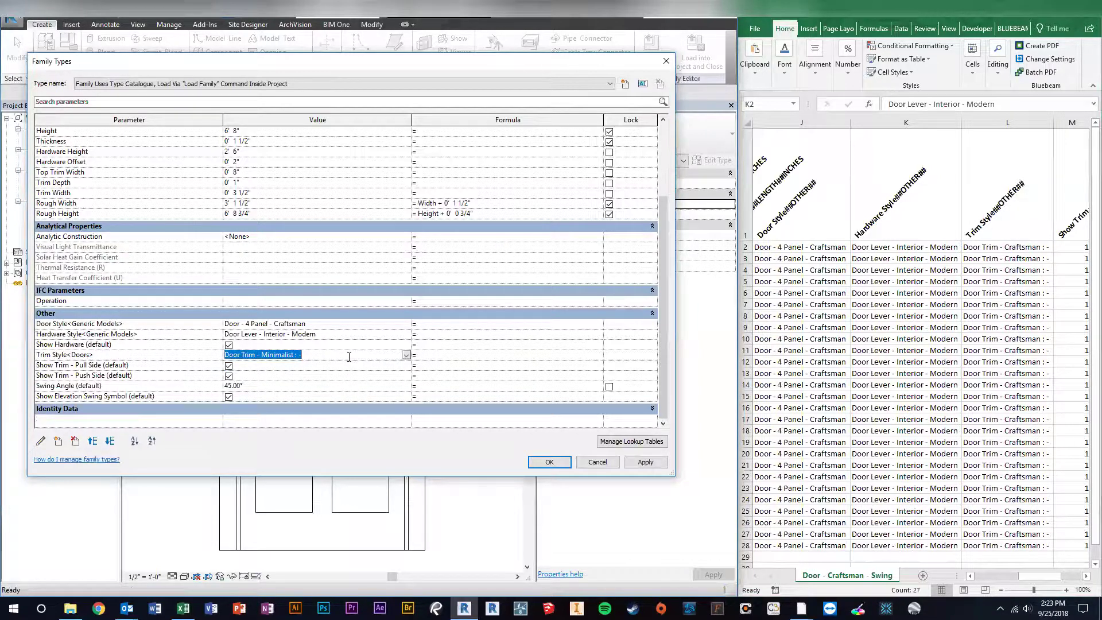
click(1000, 246)
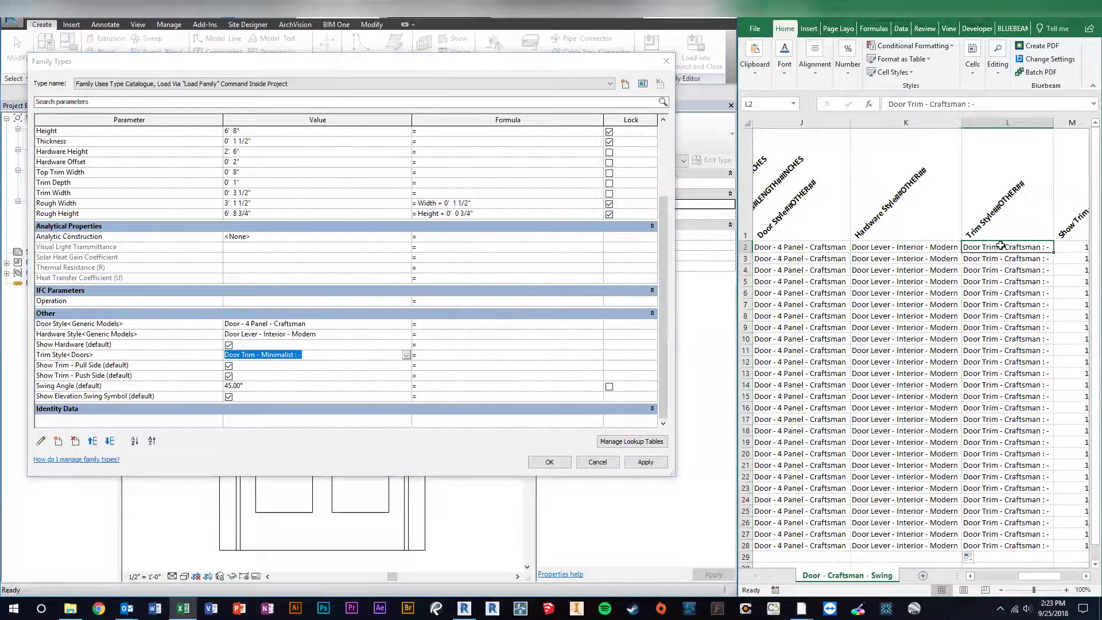
key(ctrl+v)
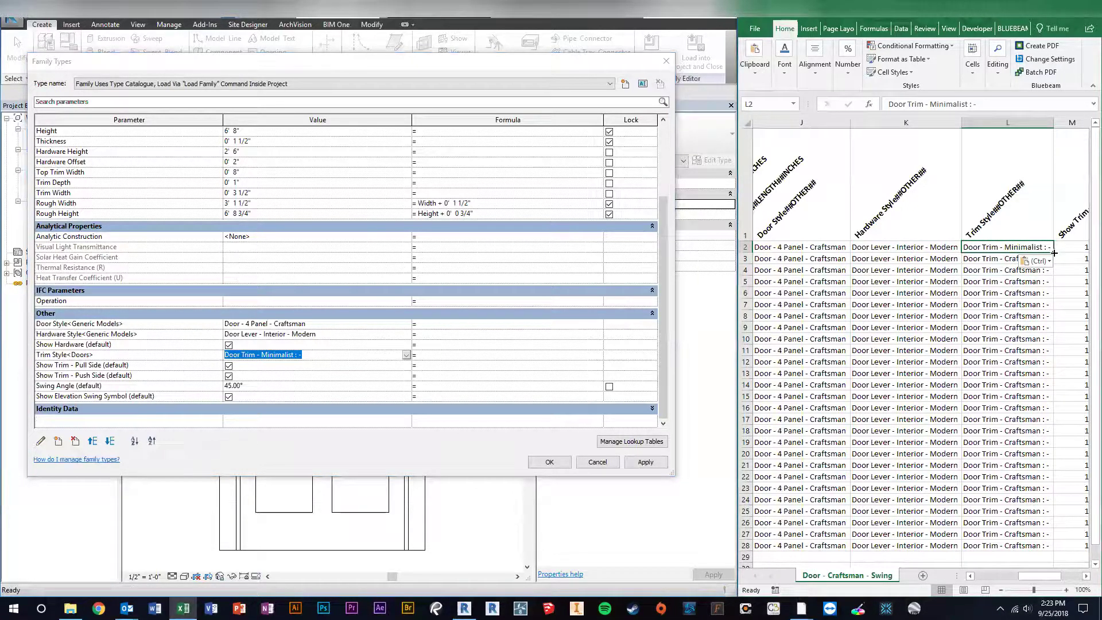
drag(1054, 253, 1033, 552)
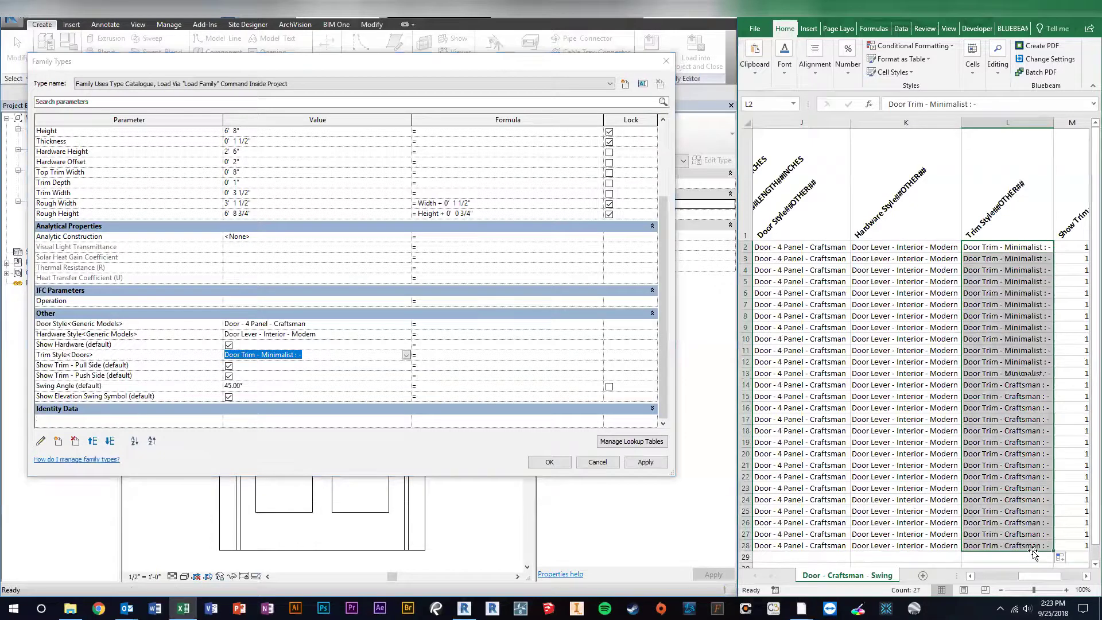
click(906, 184)
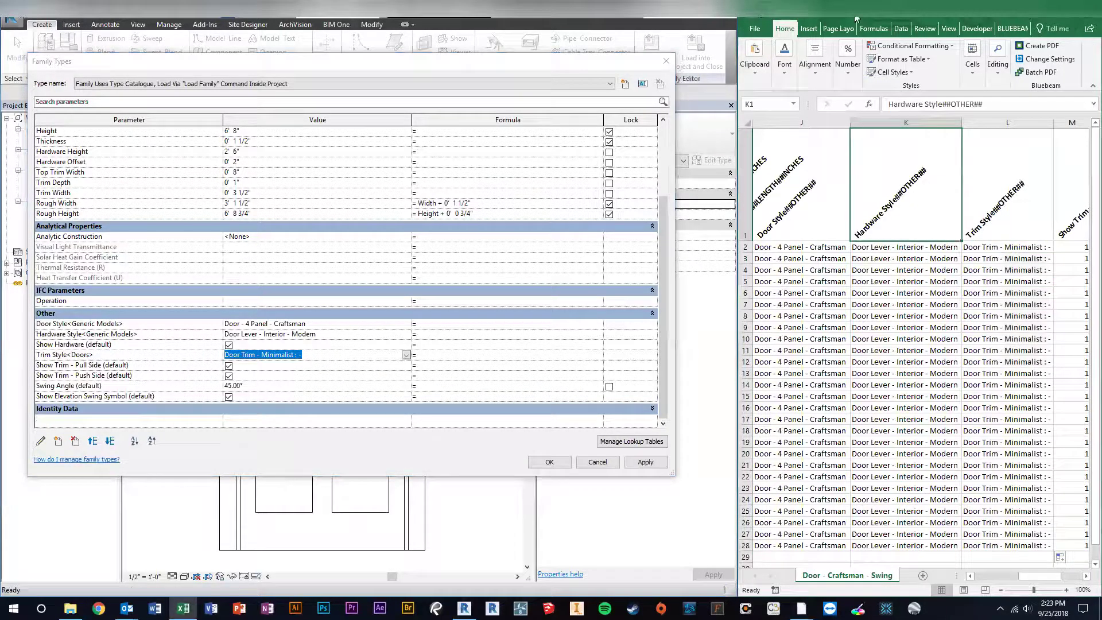
- Accept the new styles in Family Types, then close the door family without saving
key(alt+Tab)
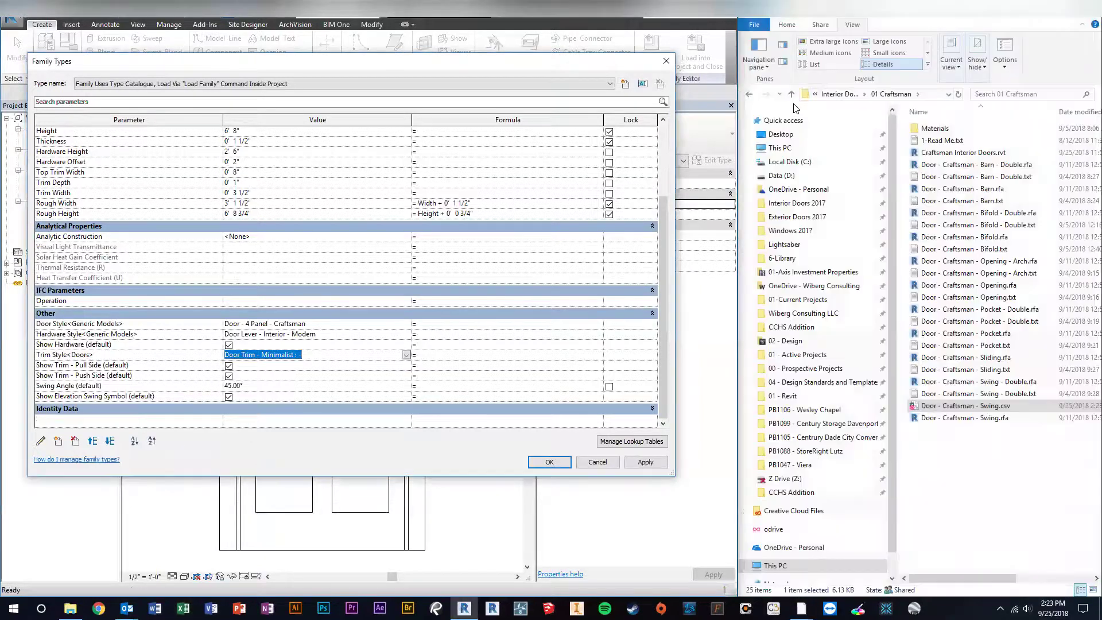
click(550, 462)
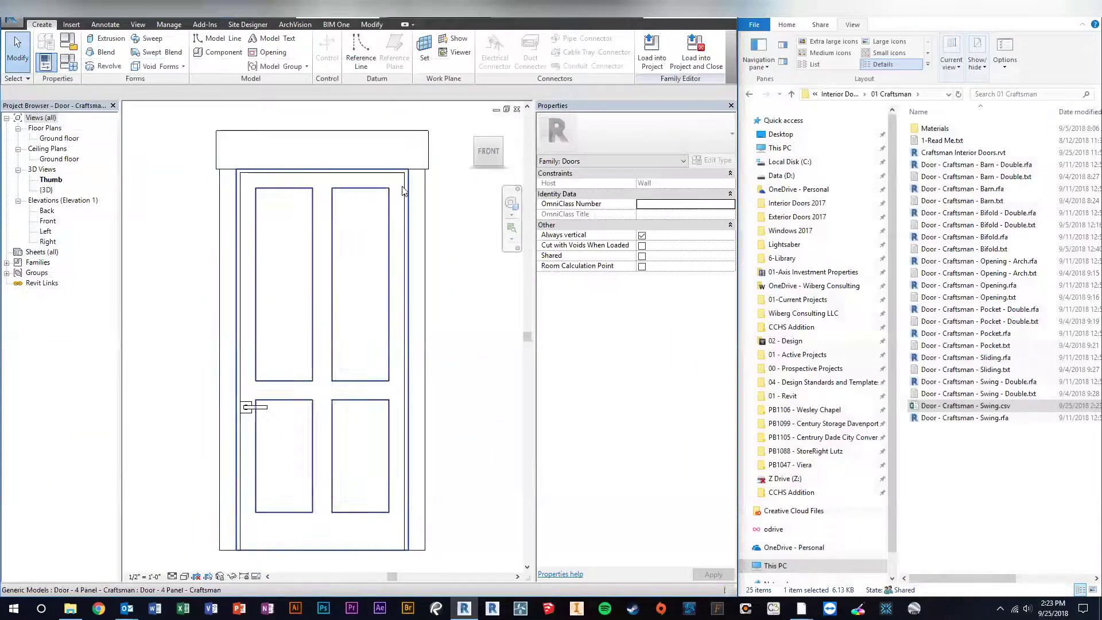
key(ctrl+F4)
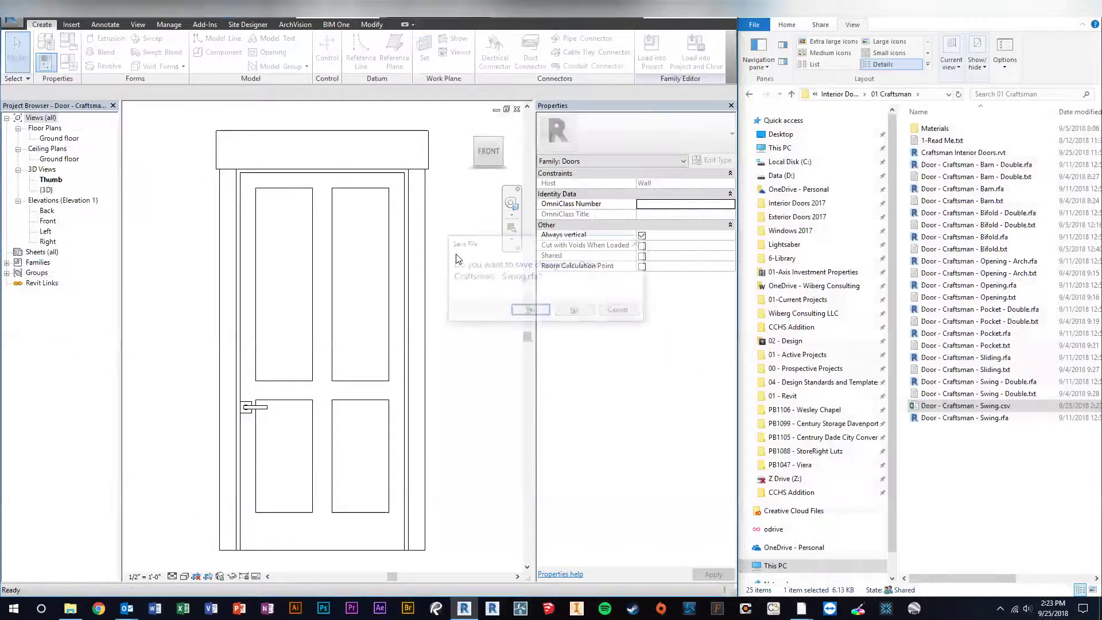
click(576, 311)
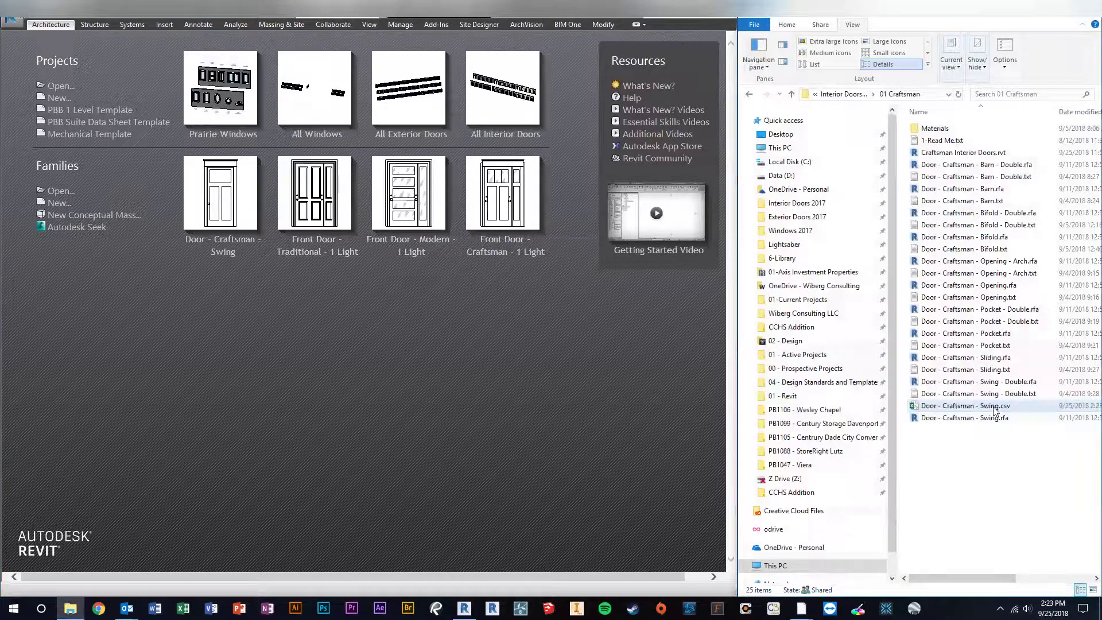
- Rename Door - Craftsman - Swing.csv back to .txt, confirming the extension change
click(1009, 407)
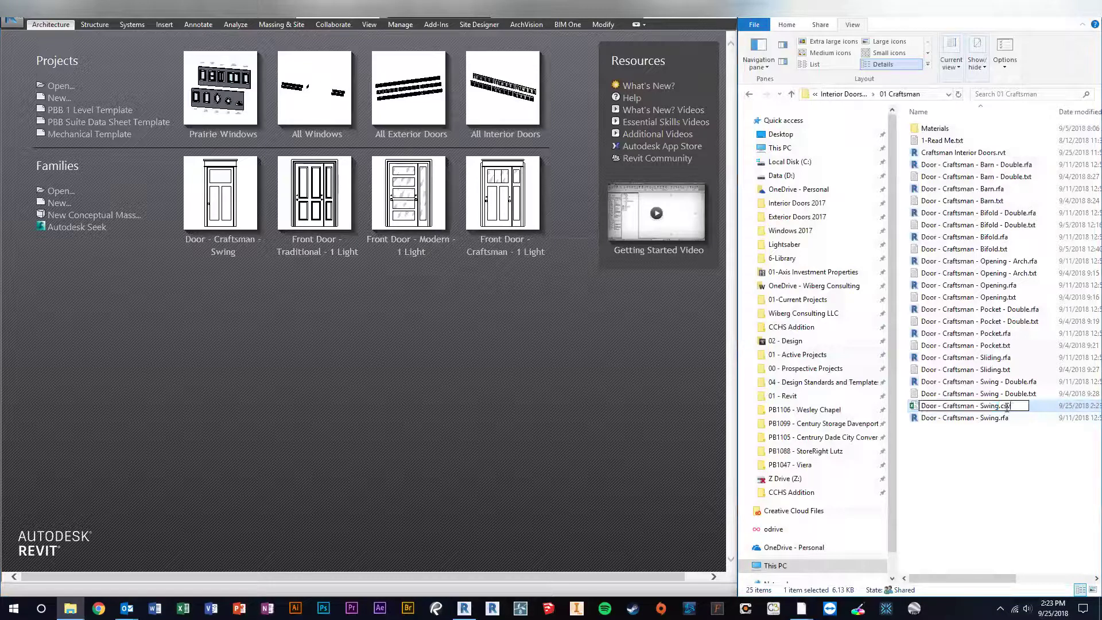
key(BackSpace)
key(Return)
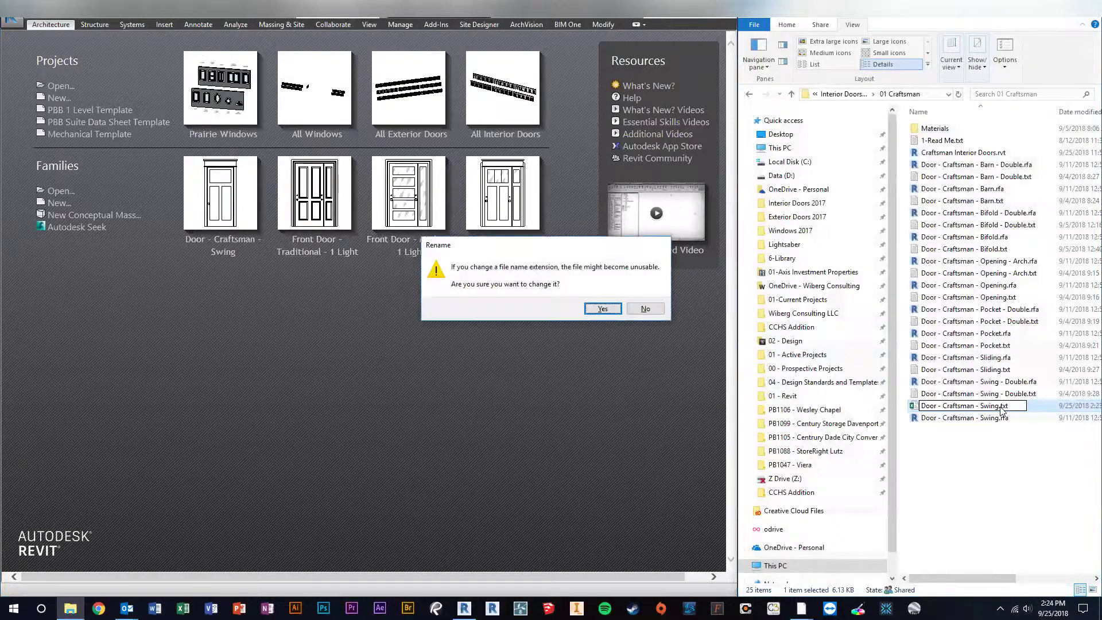
key(Return)
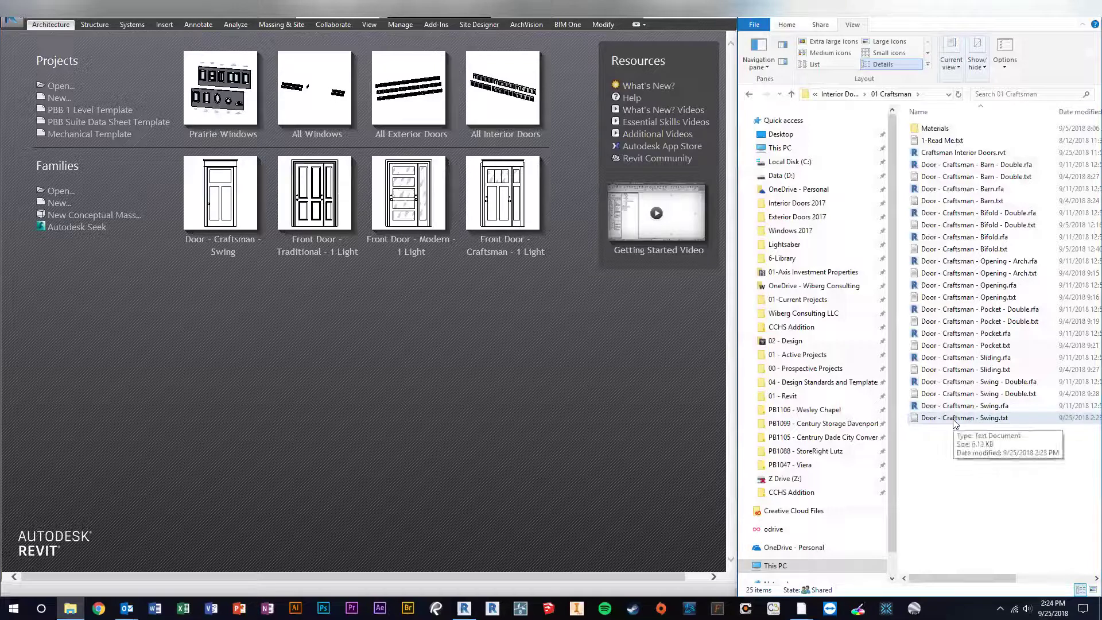
- Open the All Windows project from the Revit start screen
click(966, 419)
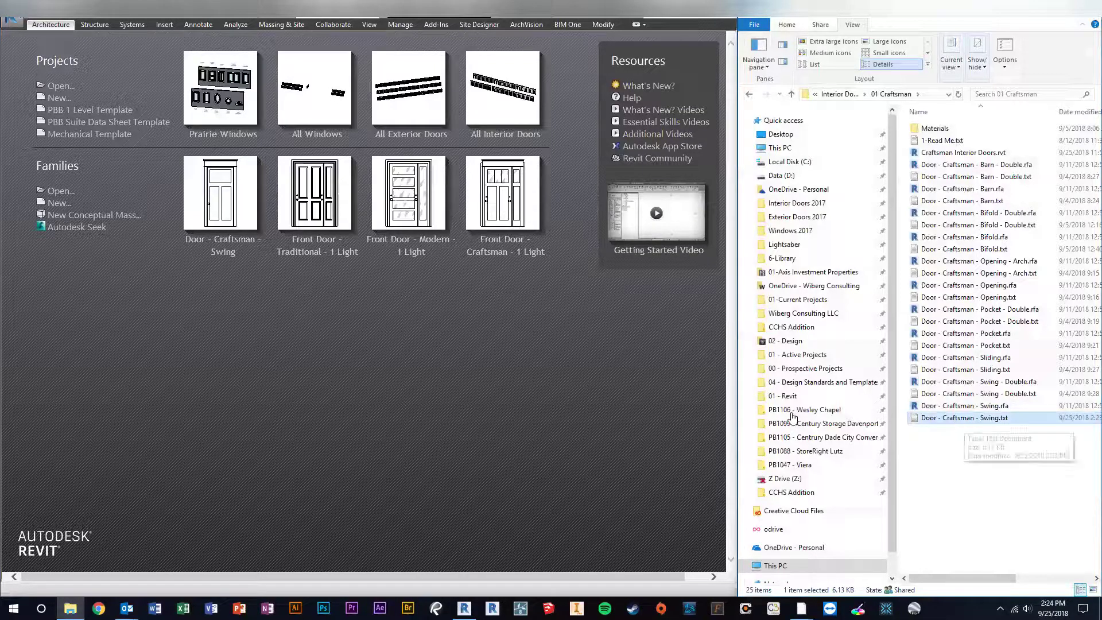
click(521, 384)
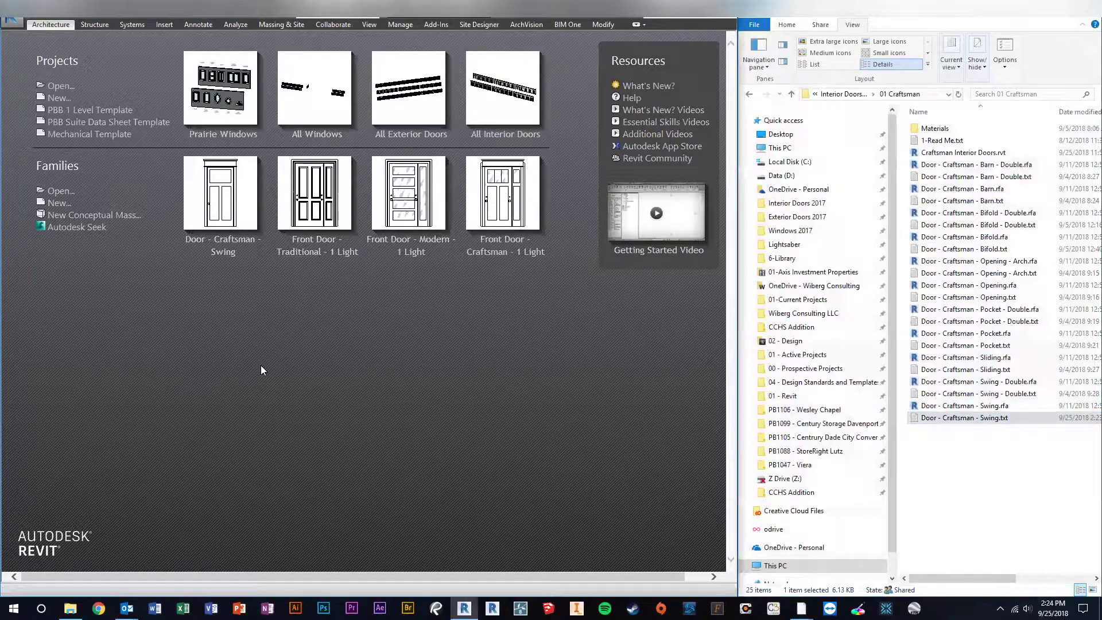
click(320, 101)
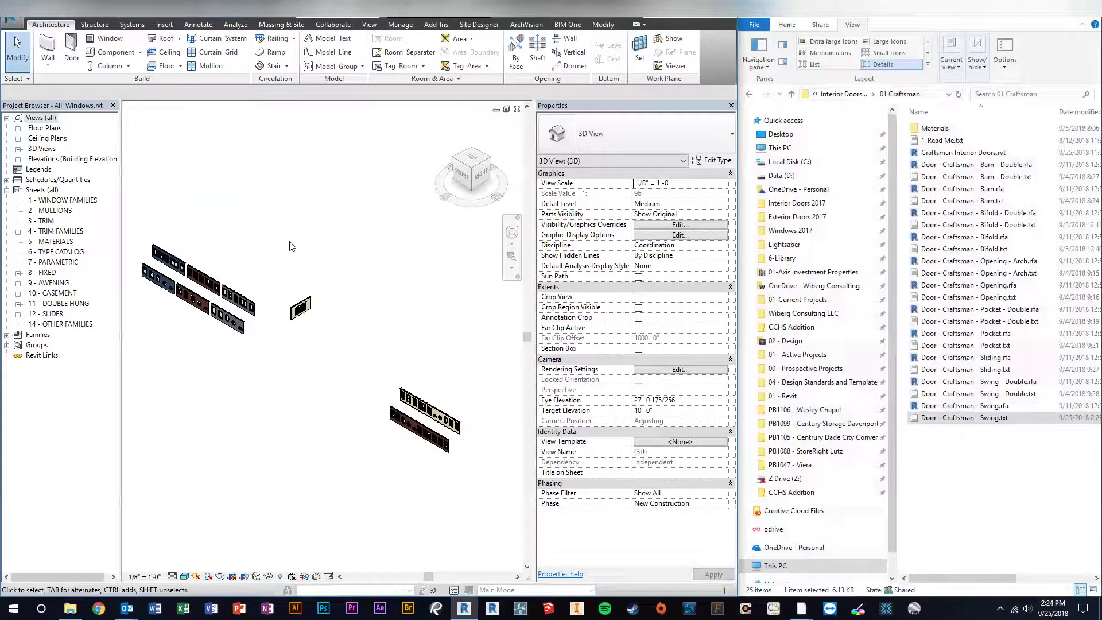
- Zoom and pan the All Windows 3D view to bring the other window families into sight
scroll(300, 344, up, 8)
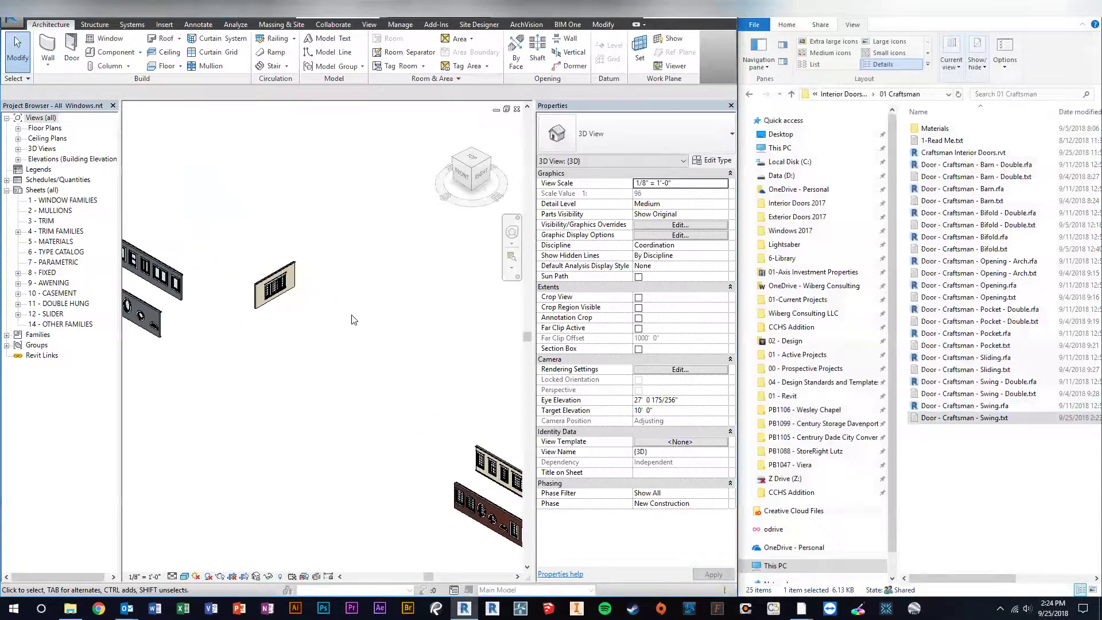
middle_drag(256, 310, 332, 311)
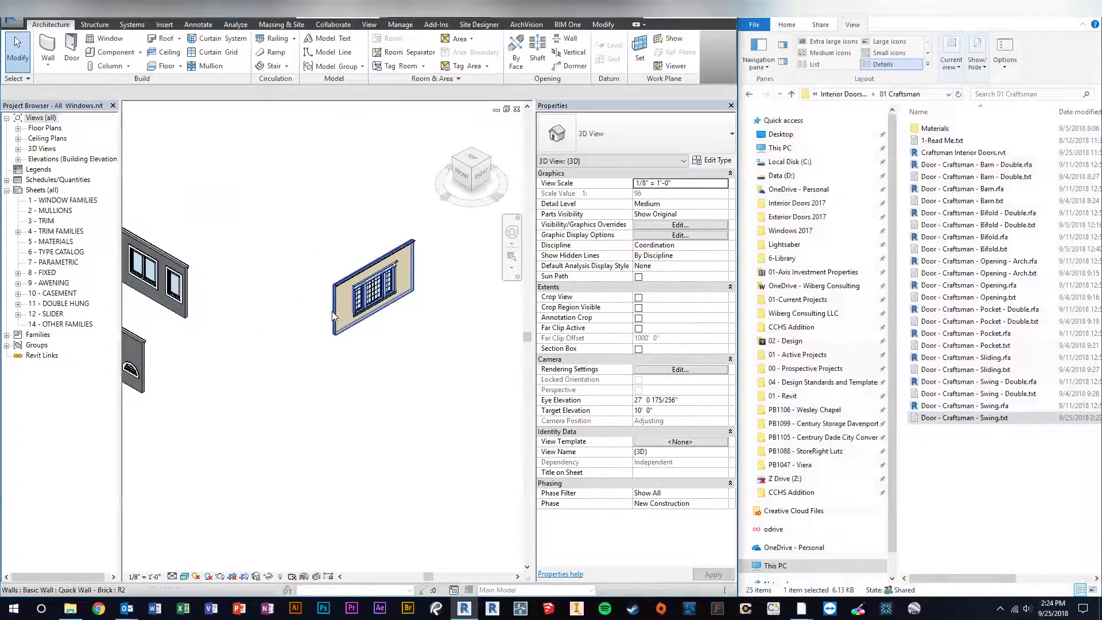
click(949, 94)
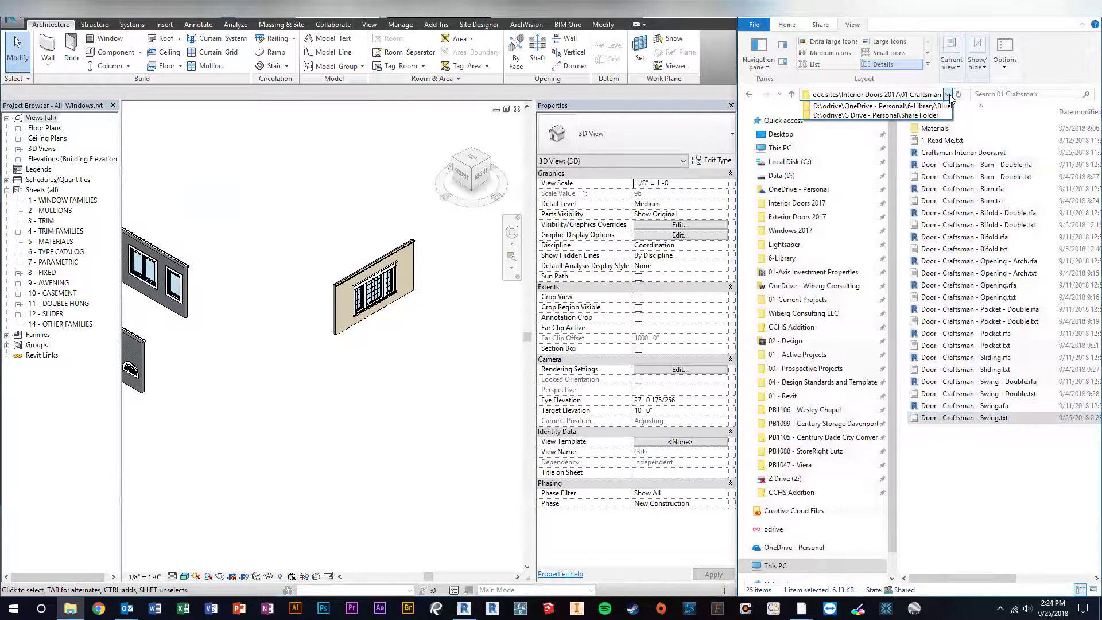
click(949, 95)
click(193, 173)
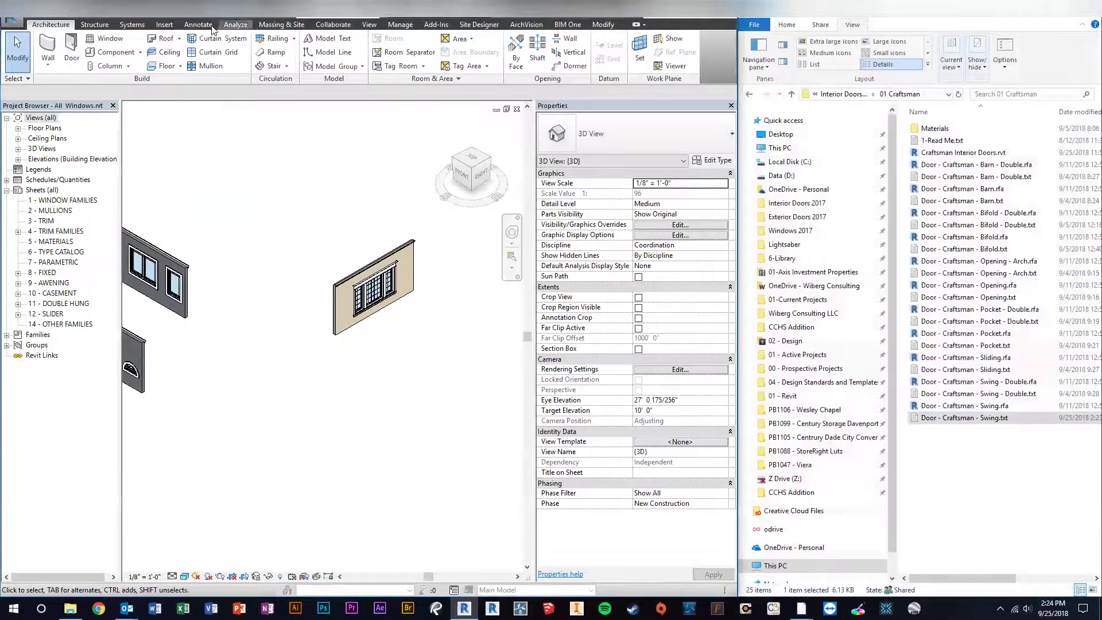
- Load Door - Craftsman - Swing.rfa from Revit Families for stock sites\Interior Doors 2017\01 Craftsman
click(163, 25)
click(368, 52)
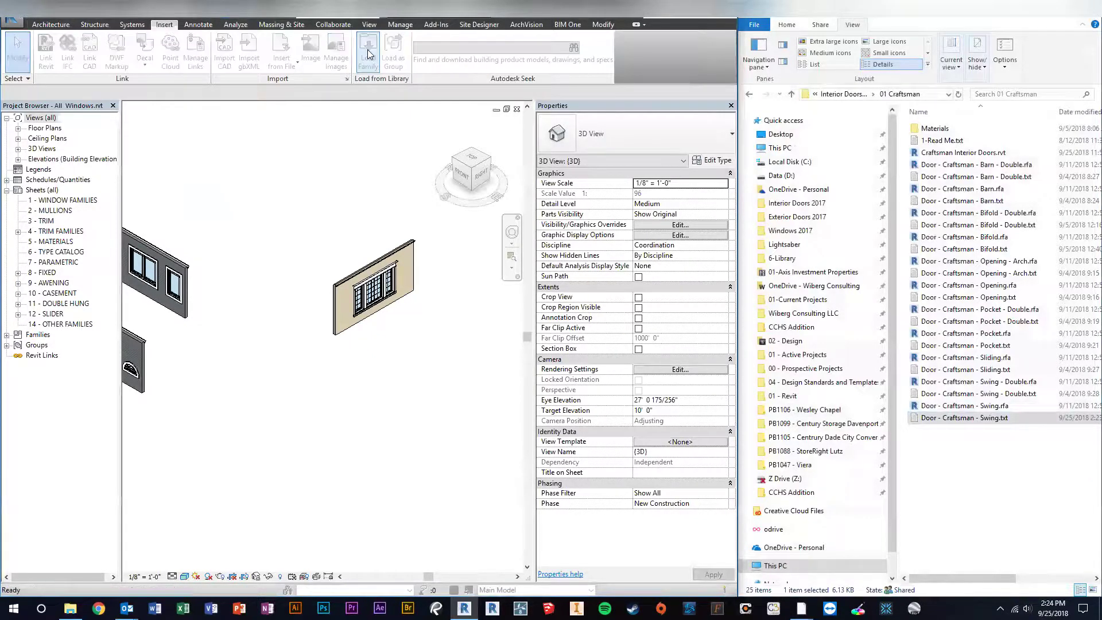
click(250, 326)
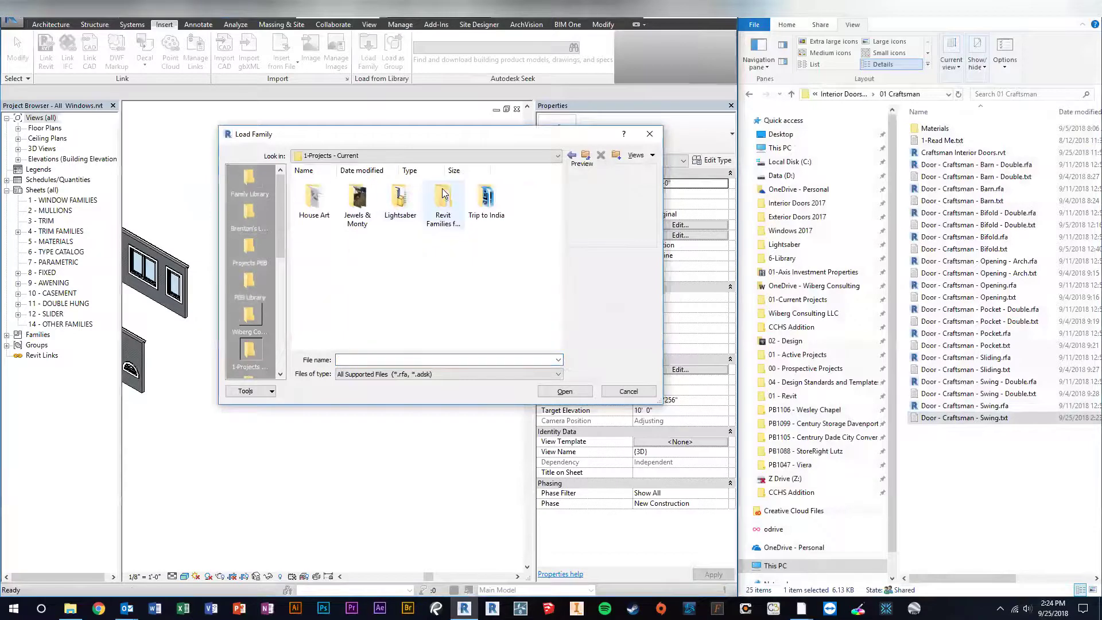
double_click(443, 202)
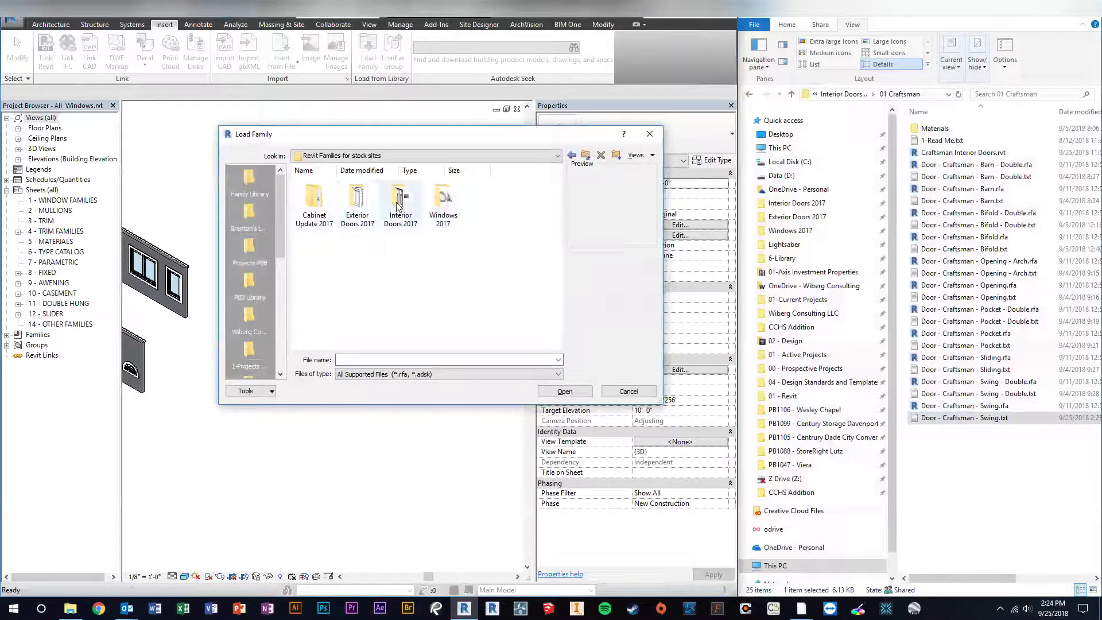
double_click(403, 201)
double_click(314, 198)
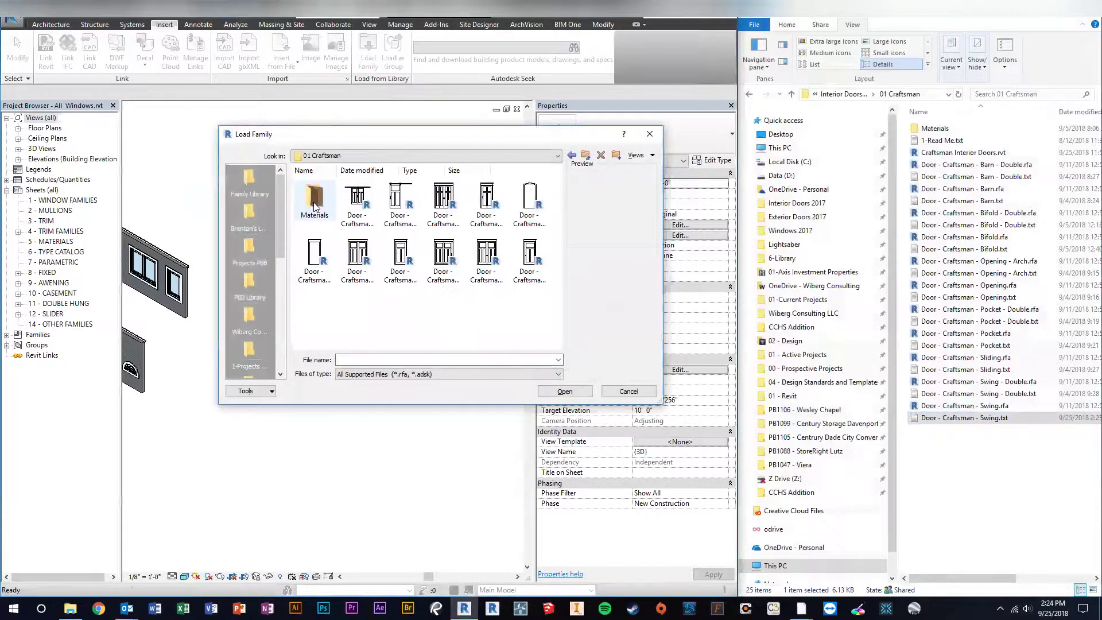
click(534, 257)
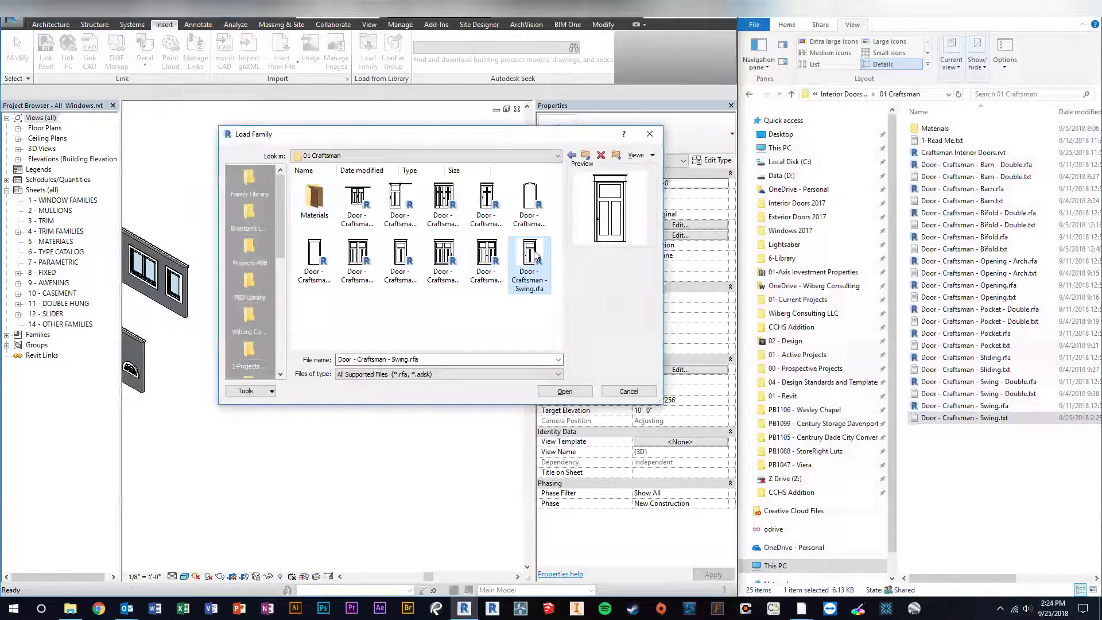
click(562, 393)
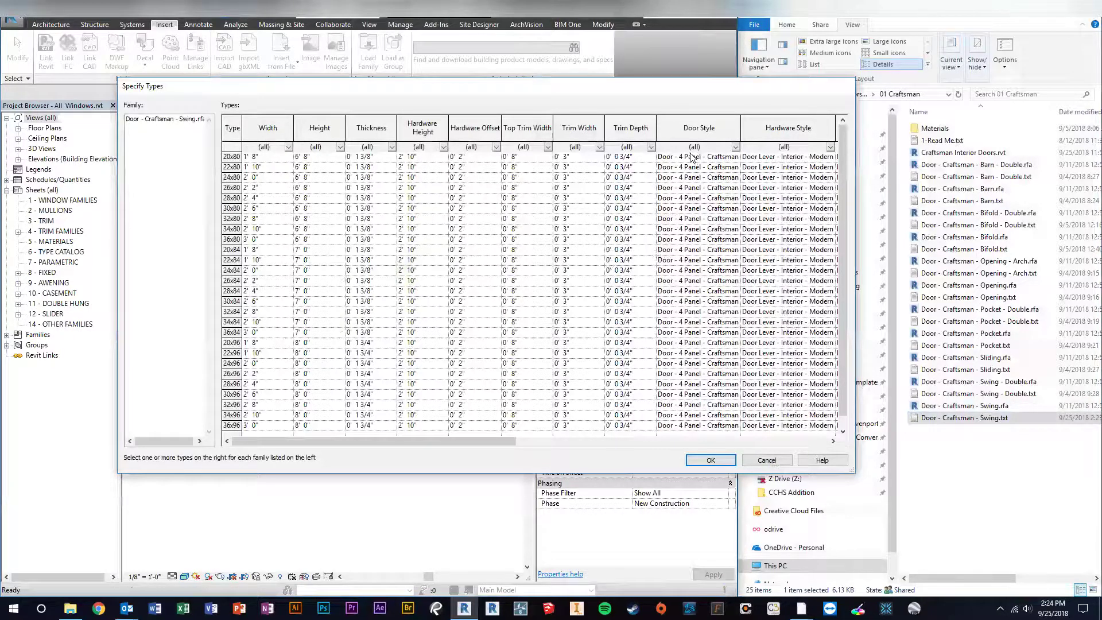
- Choose only the 36x80 type in Specify Types and confirm
drag(468, 441, 581, 441)
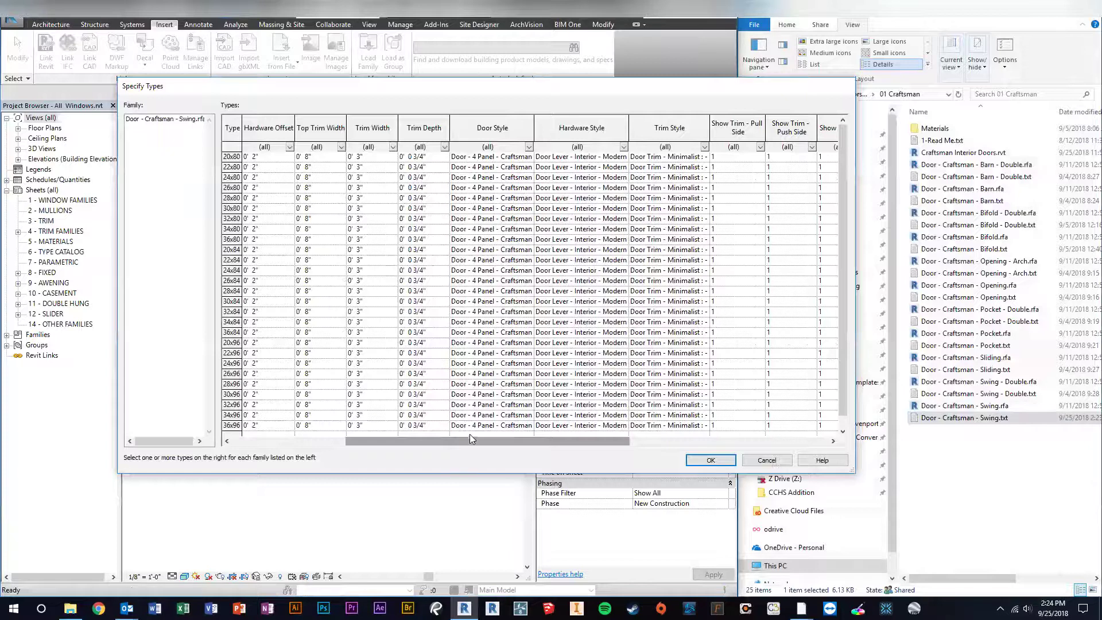
drag(453, 439, 339, 441)
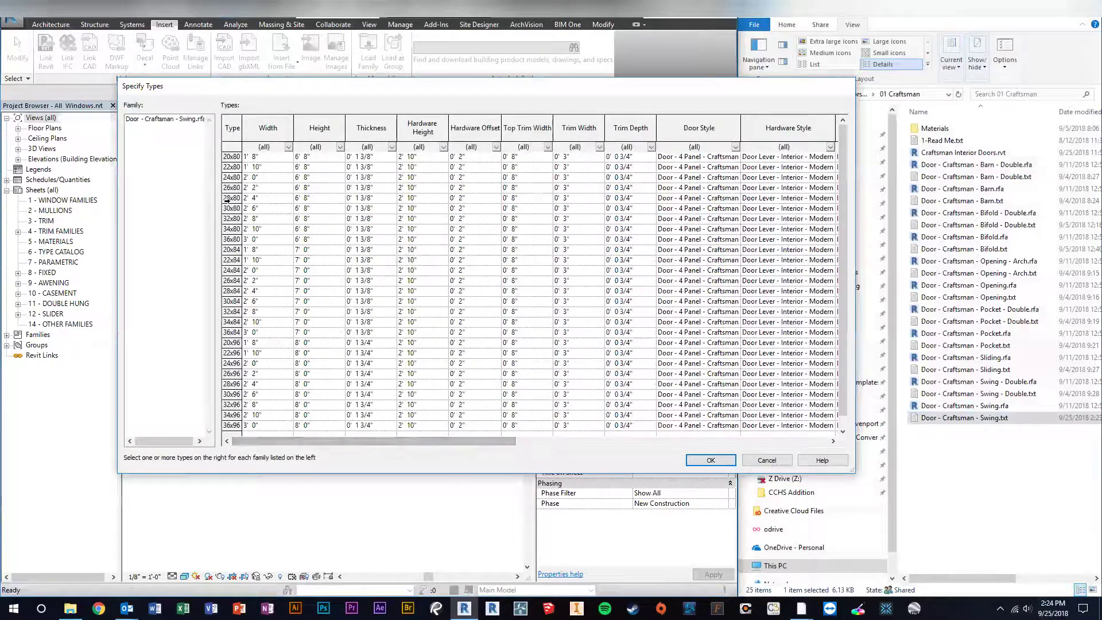
click(230, 240)
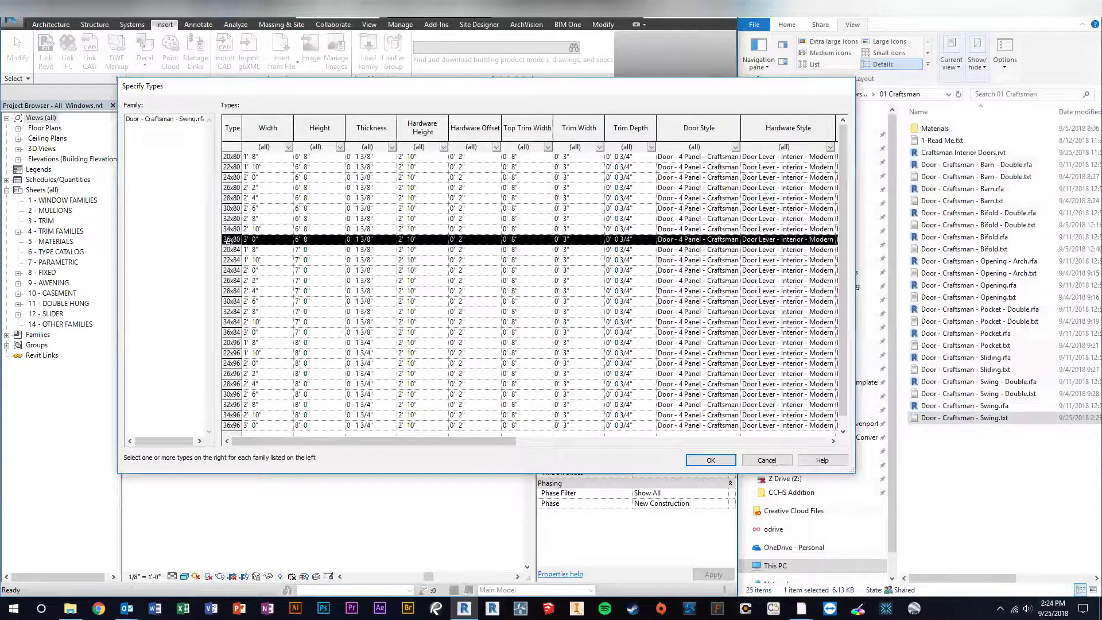
click(710, 461)
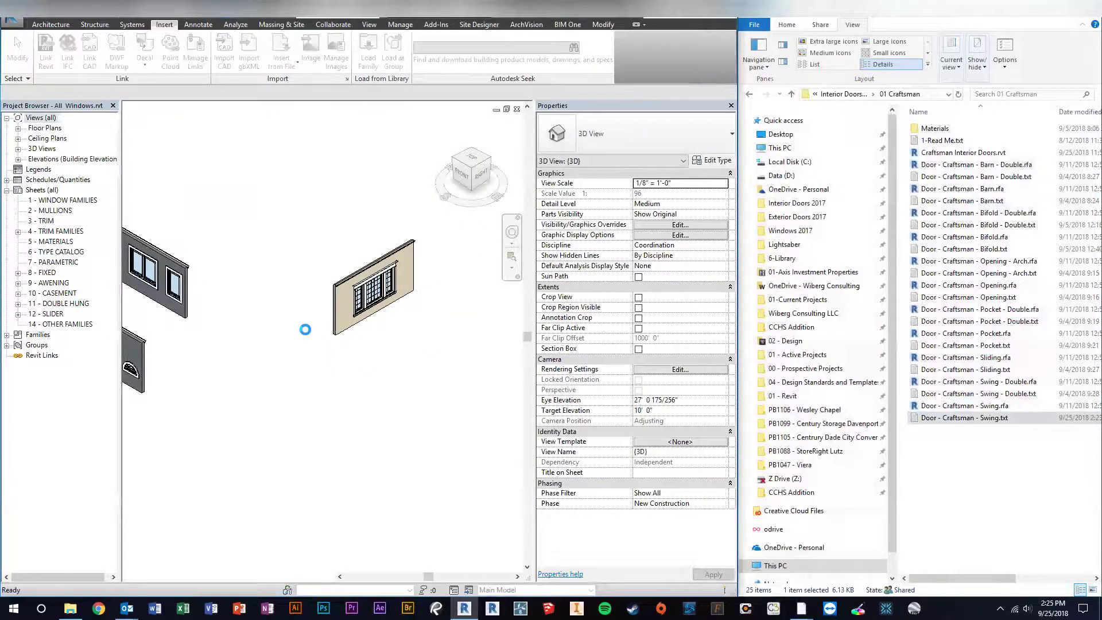
- Place the 36x80 Craftsman Swing door with DR in the beige wall left of the window
key(d)
key(r)
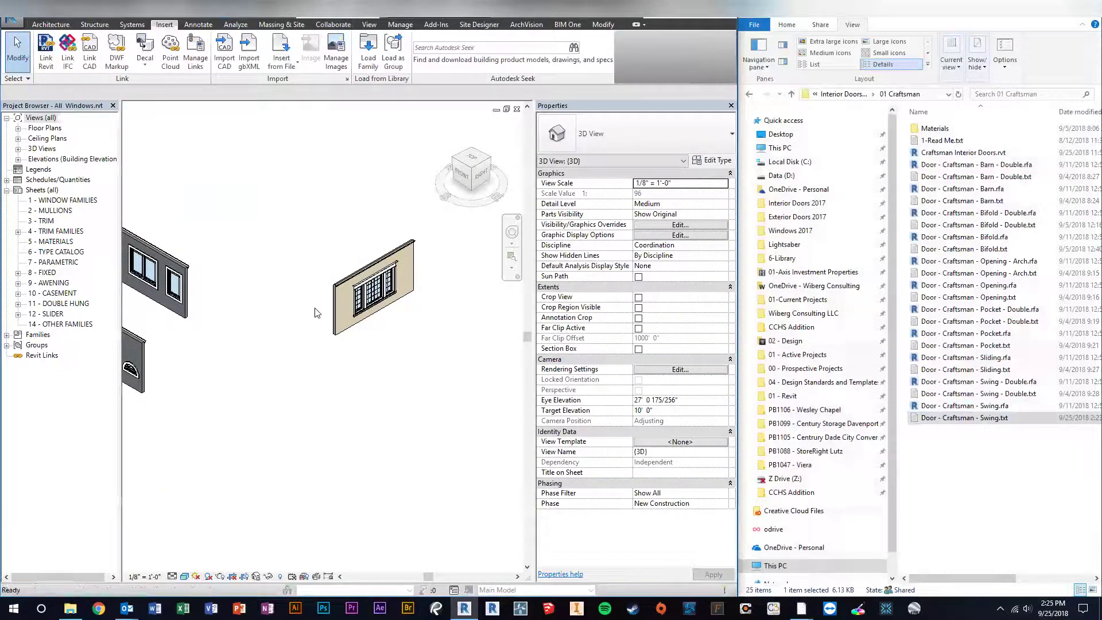
scroll(347, 325, up, 2)
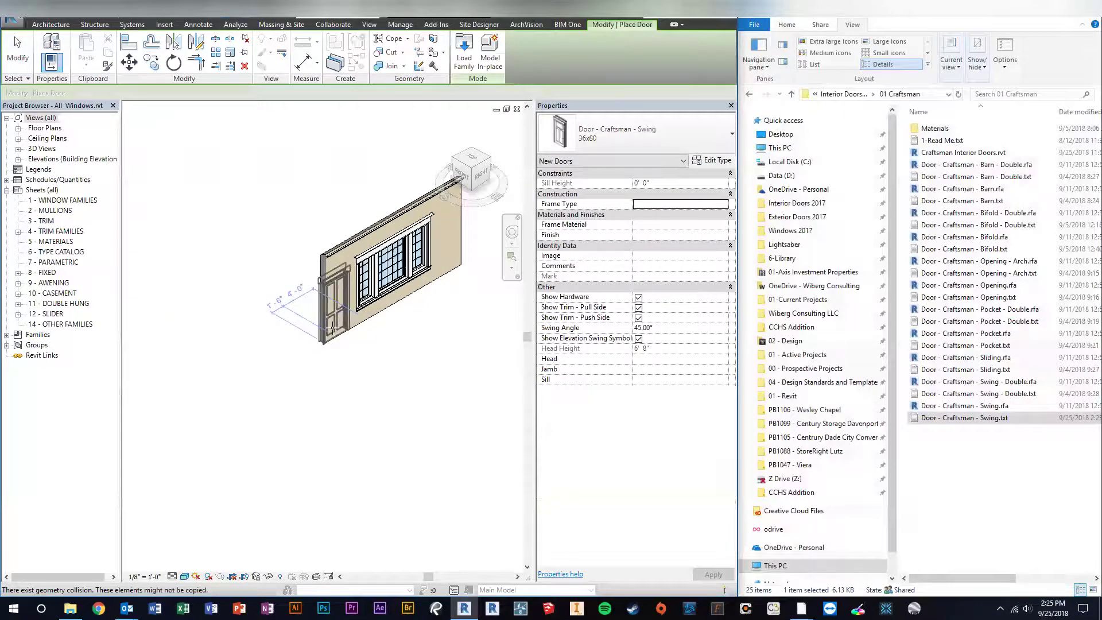
scroll(339, 325, up, 2)
scroll(335, 325, up, 2)
key(Escape)
key(Escape)
- Orbit to a more frontal view of the wall holding the new door
shift+middle_drag(322, 338, 353, 353)
click(348, 413)
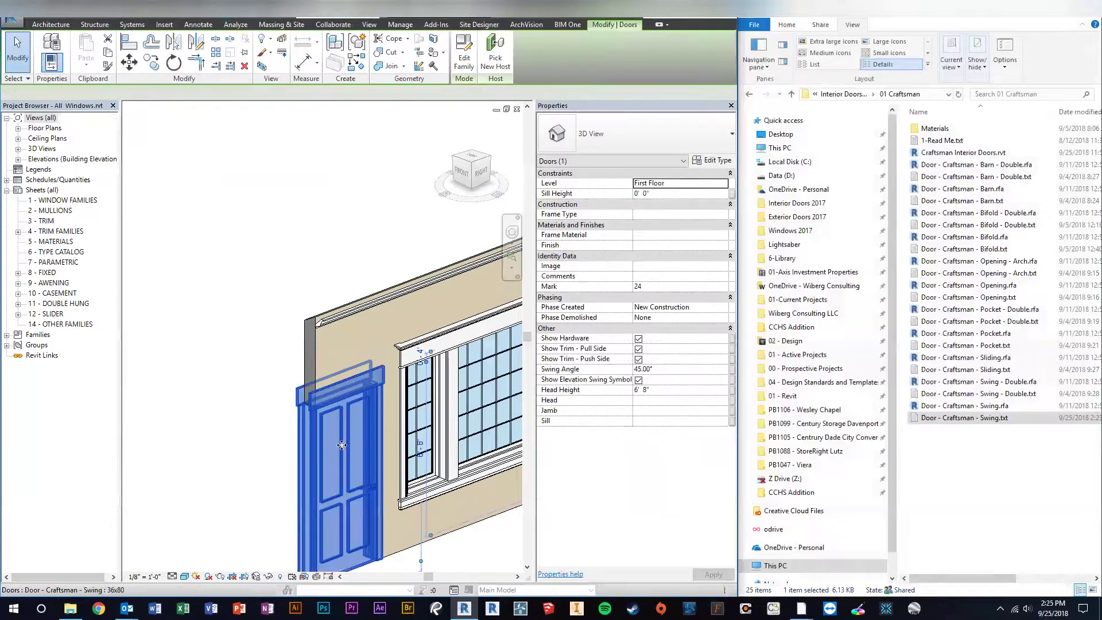
shift+middle_drag(347, 413, 273, 333)
key(Escape)
scroll(272, 333, down, 3)
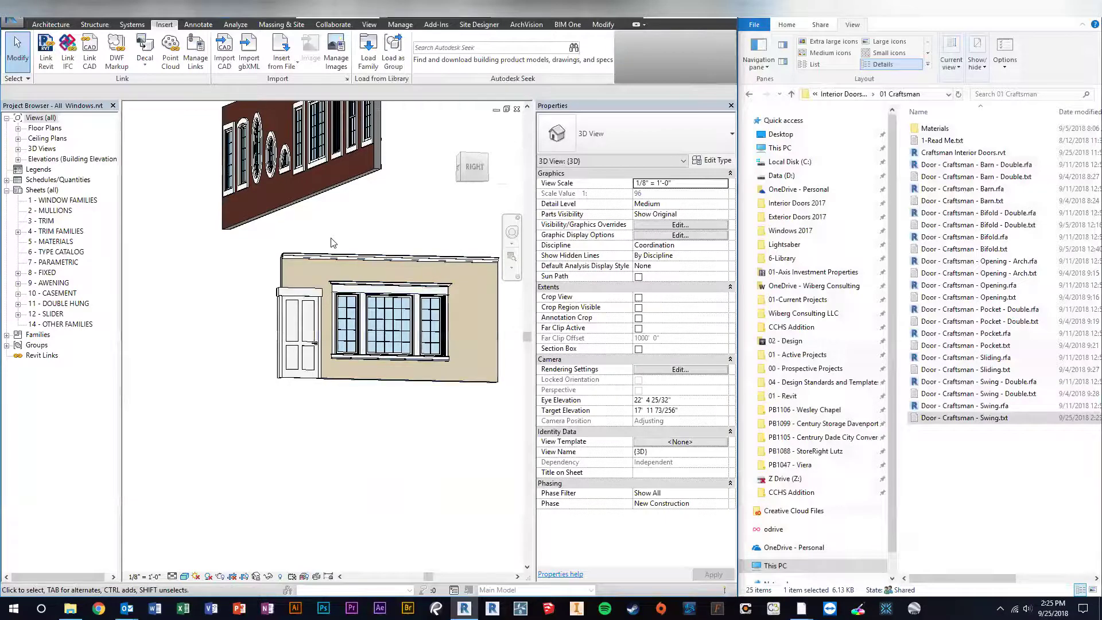
scroll(331, 242, down, 2)
- Orbit around the walls and select the placed Craftsman Swing 36x80 door
click(321, 216)
shift+middle_drag(322, 215, 344, 344)
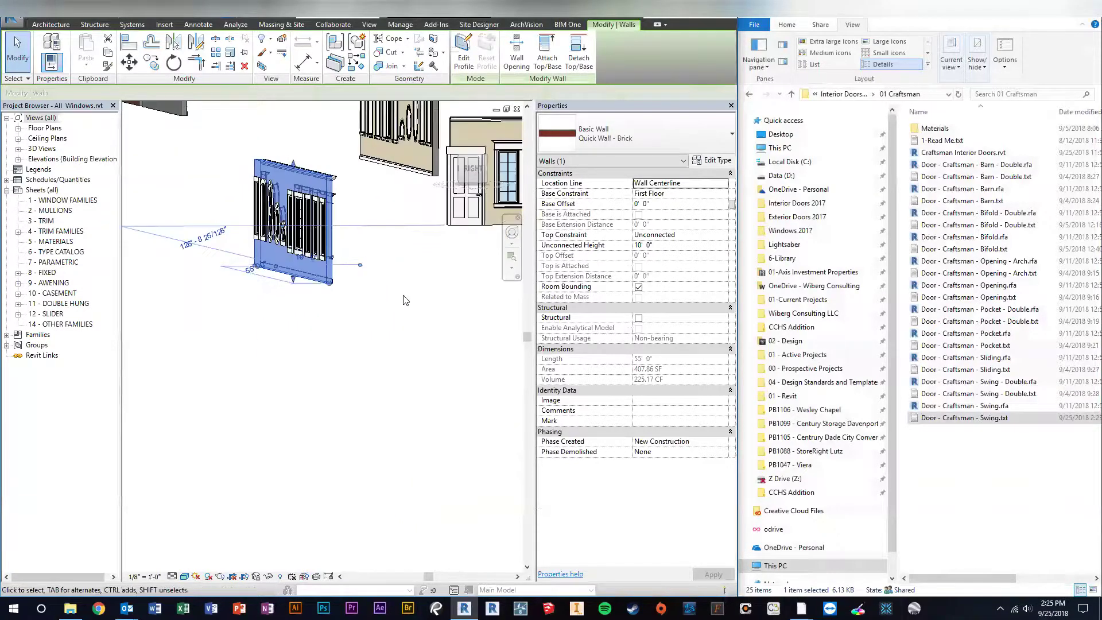
scroll(354, 257, up, 5)
scroll(353, 257, up, 1)
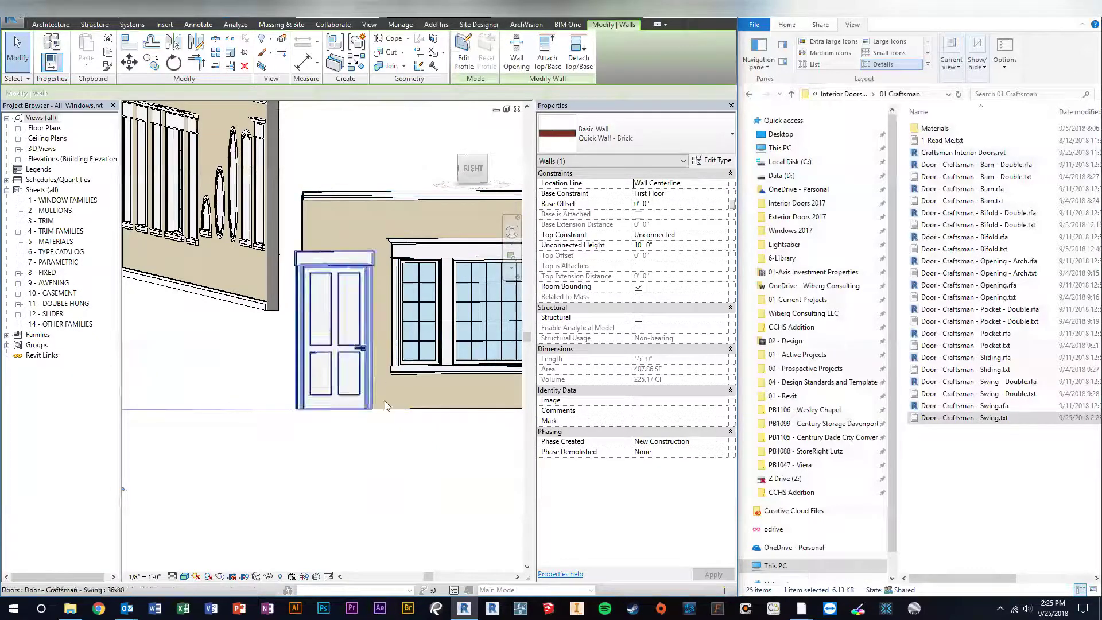
click(381, 438)
scroll(381, 437, down, 4)
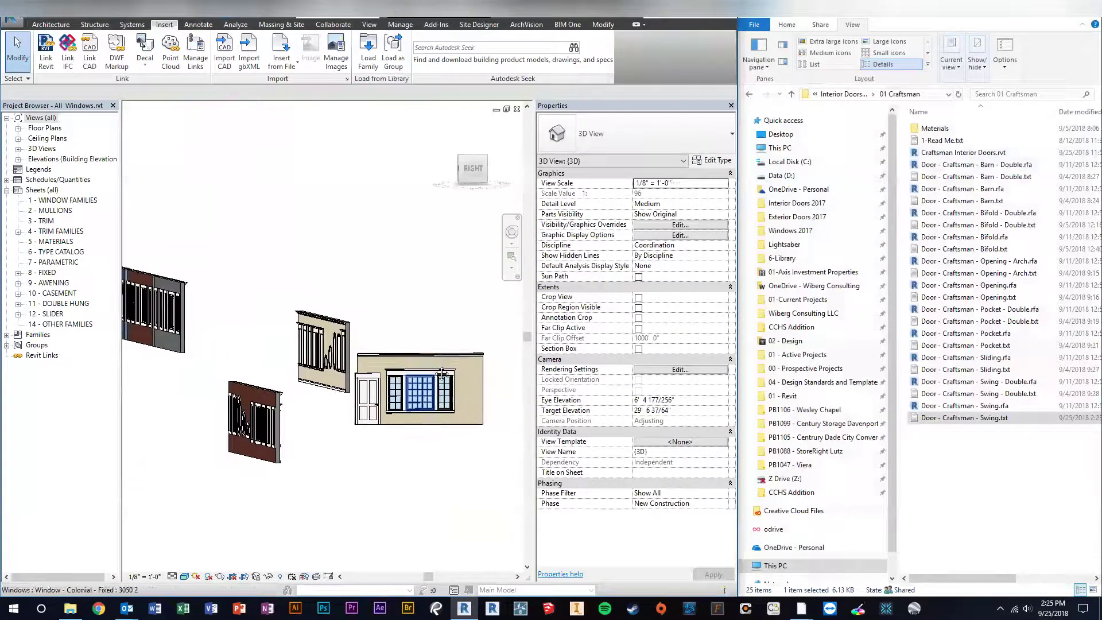
shift+middle_drag(320, 311, 340, 301)
scroll(339, 300, down, 3)
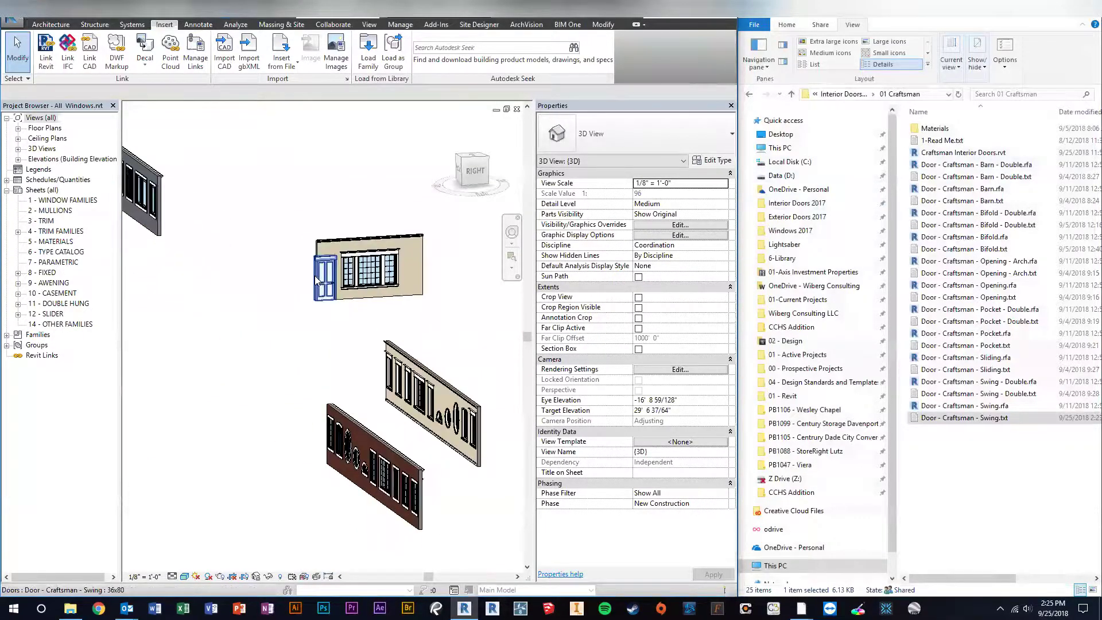
scroll(322, 292, up, 2)
click(323, 289)
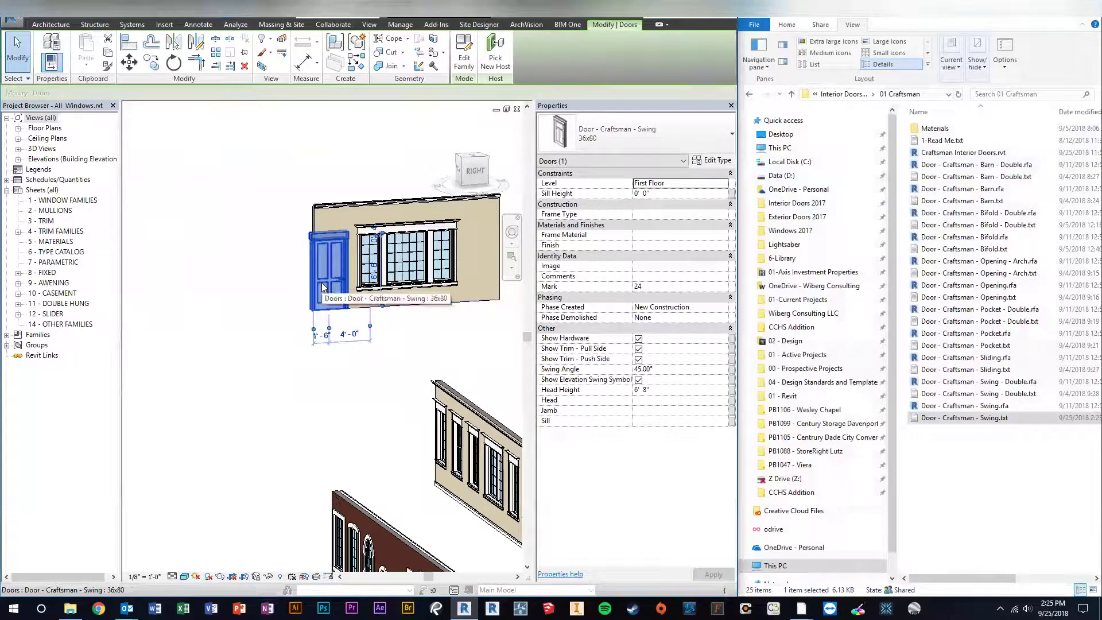